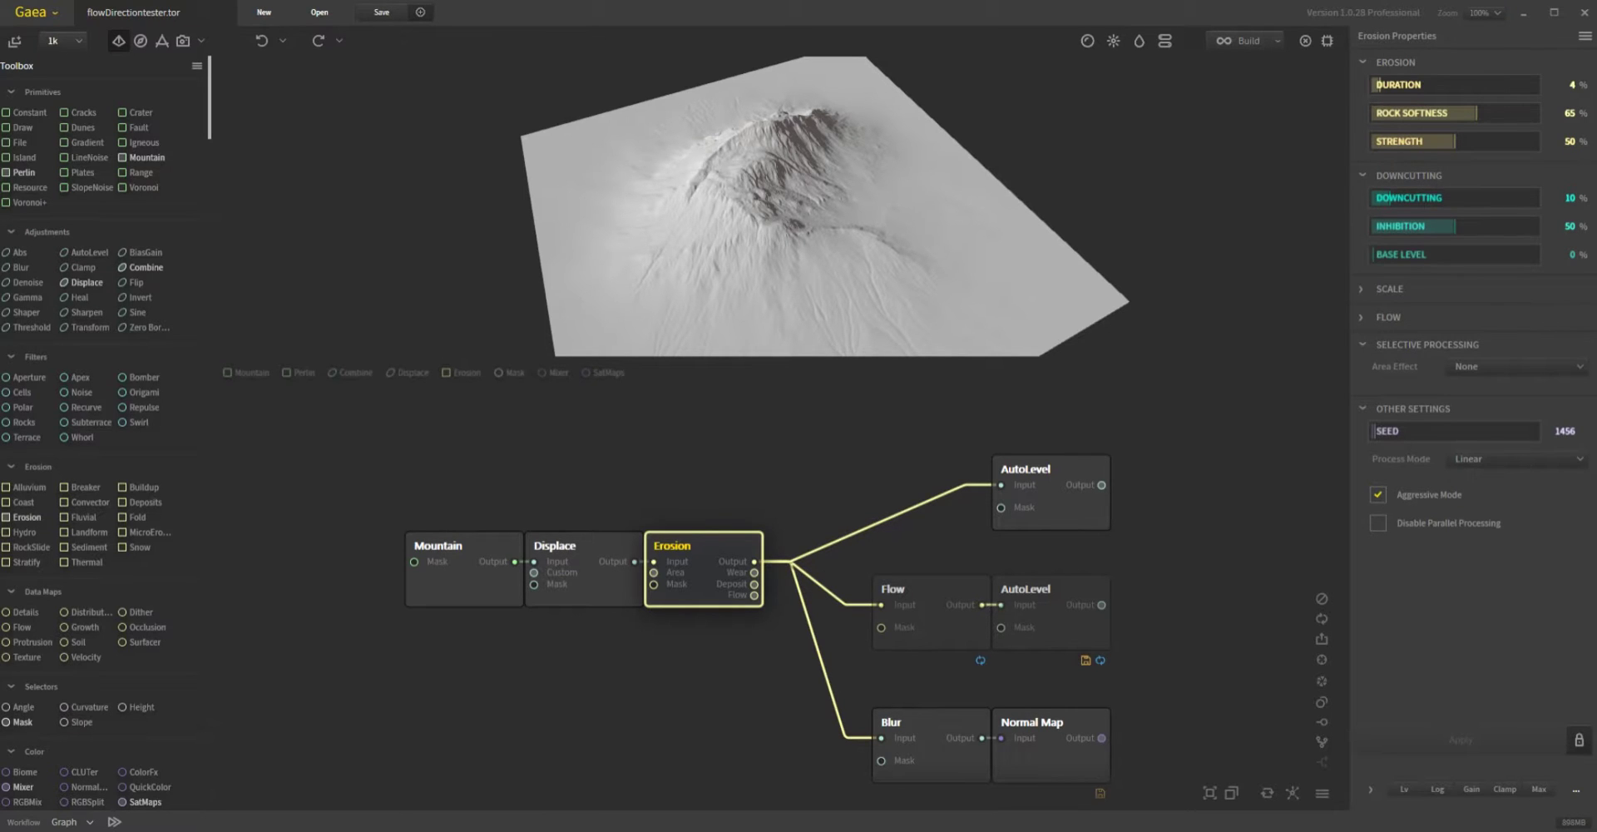
Step: Bring up the browser's checker texture image search results for reference, and put the browser away again
left_click_drag(1596, 70, 412, 4)
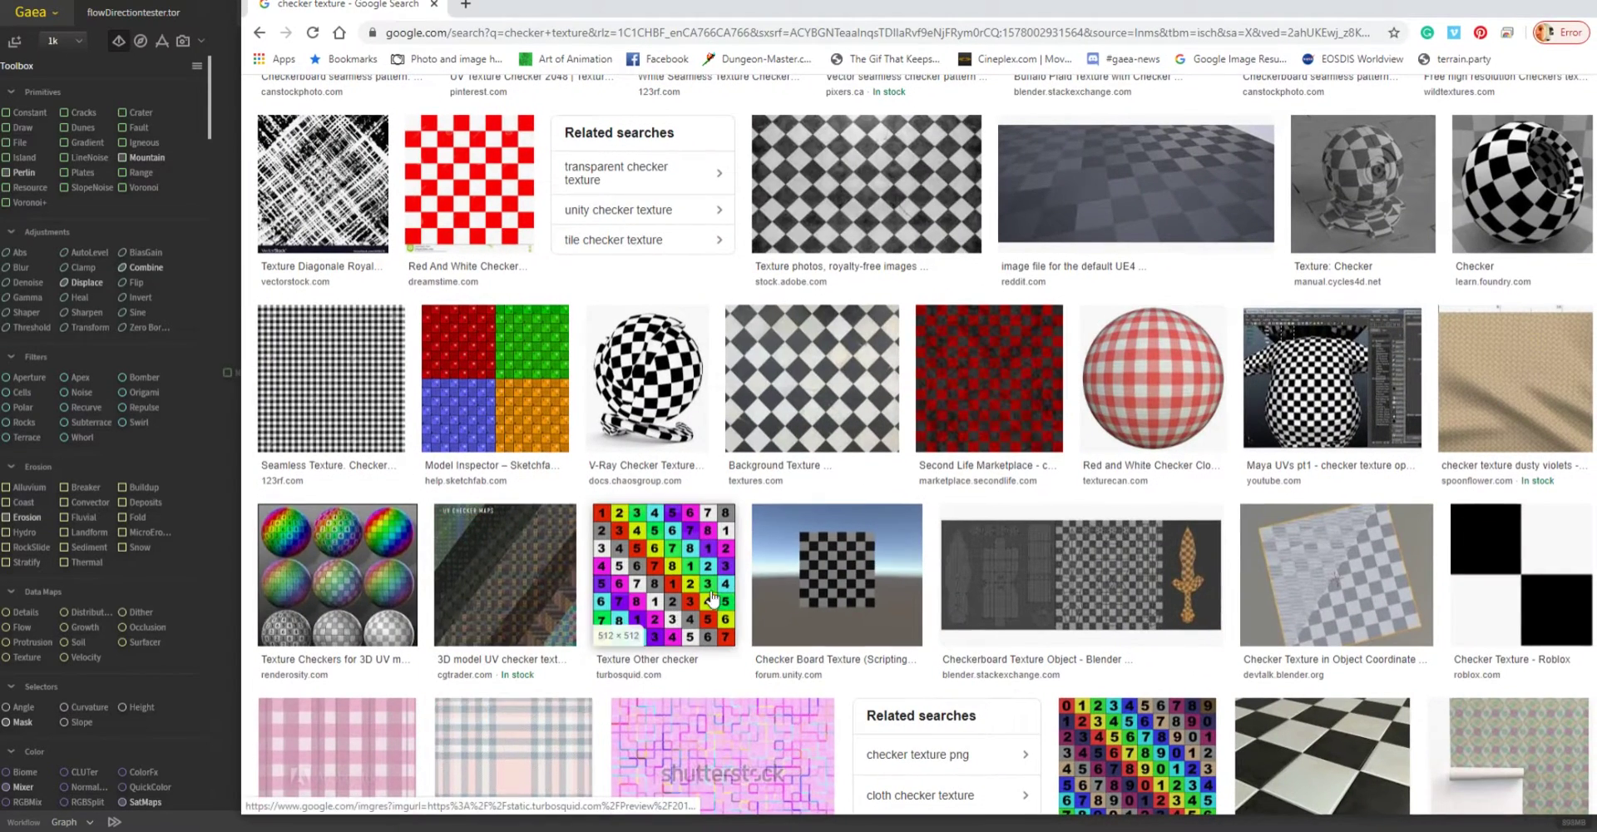
left_click_drag(711, 13, 1596, 133)
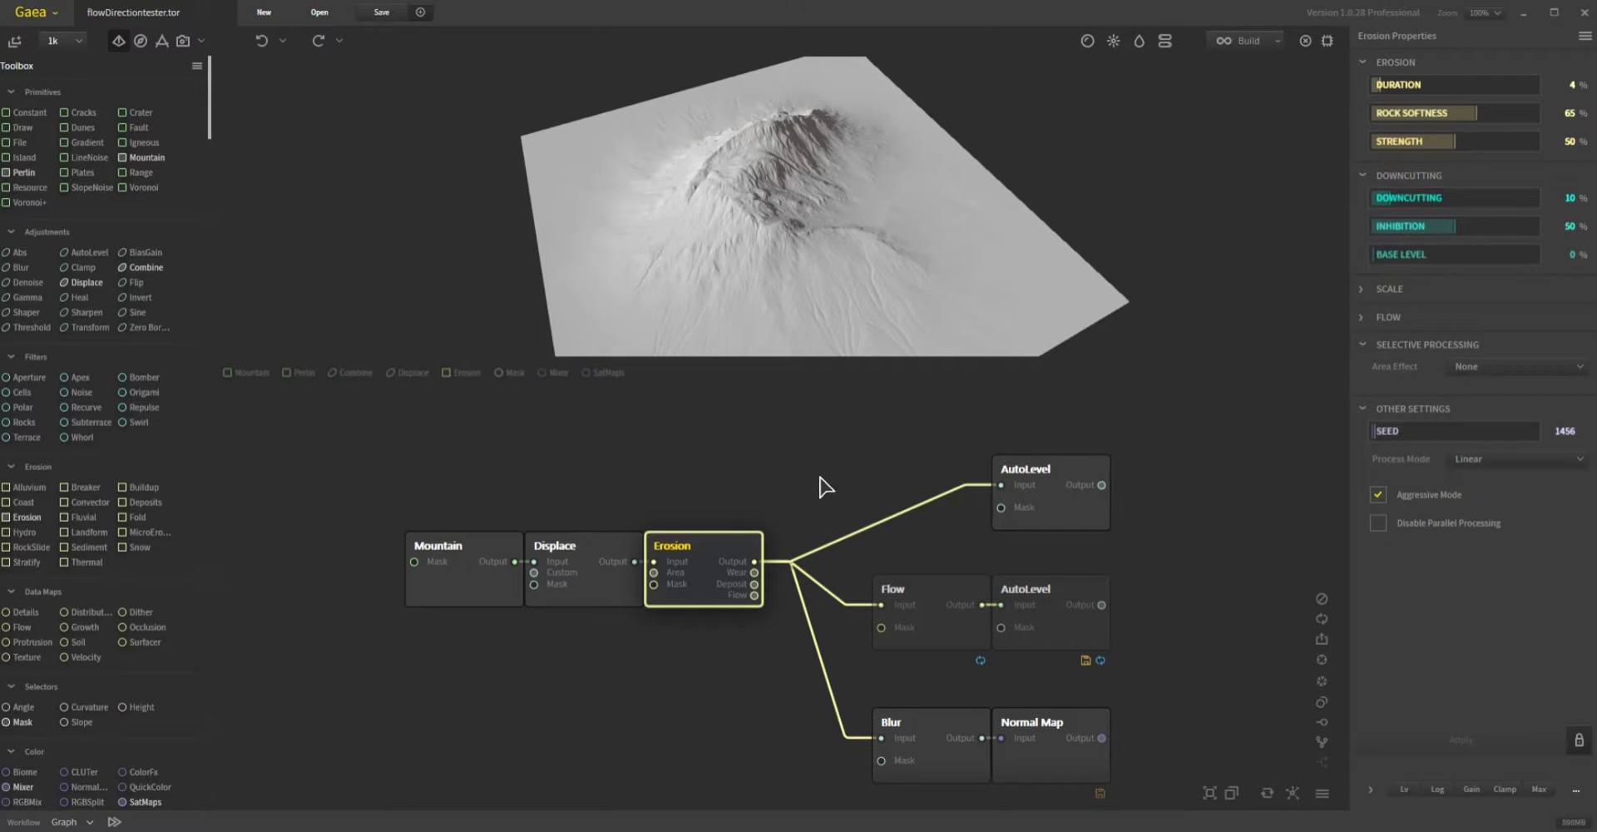
left_click_drag(712, 555, 771, 472)
right_click_drag(771, 473, 786, 474)
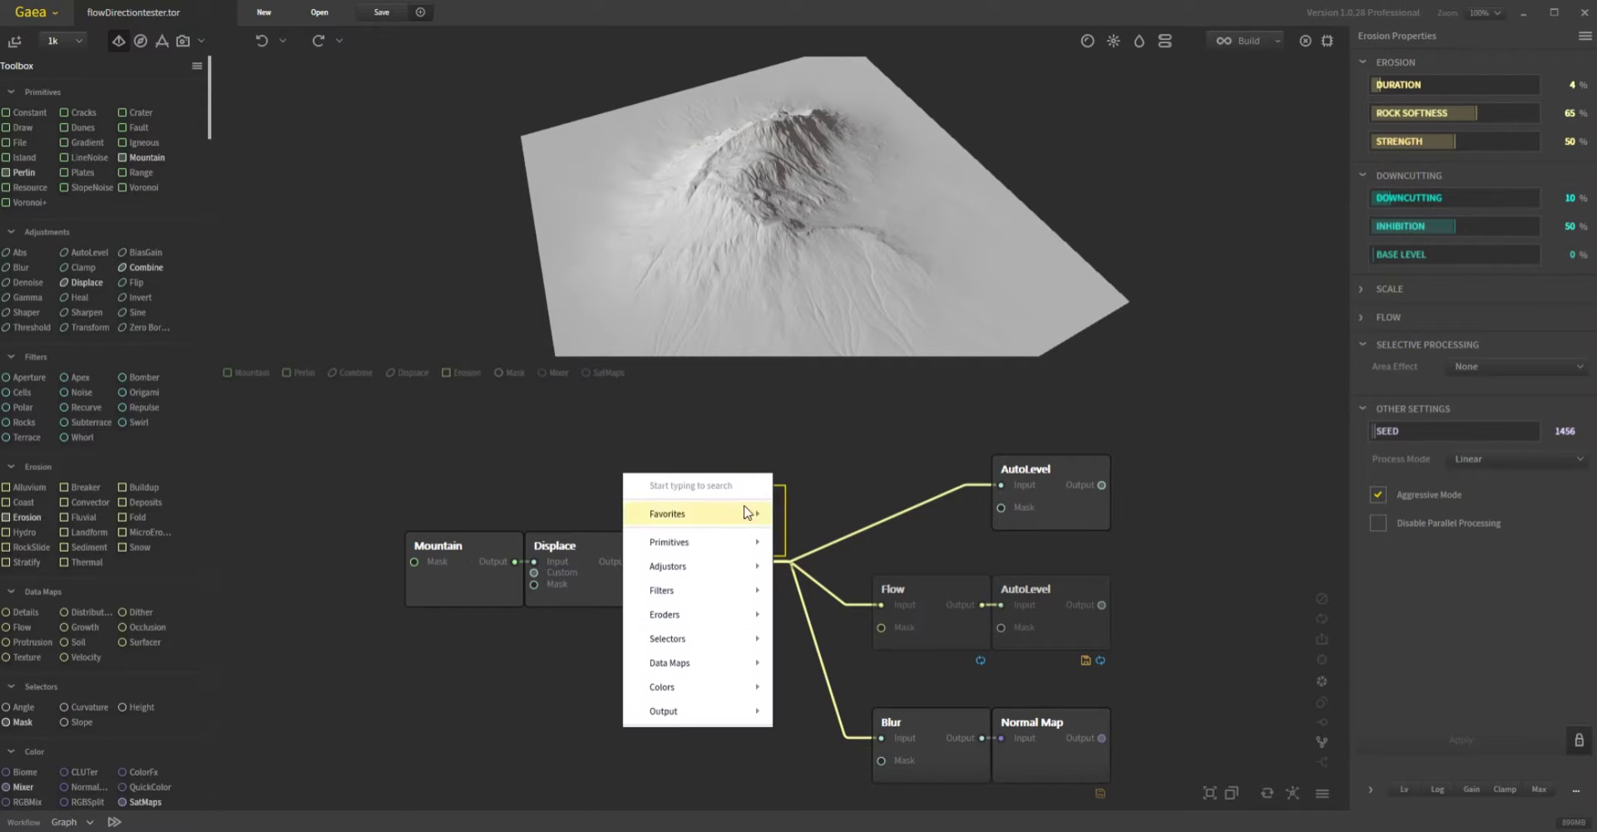
left_click(528, 479)
left_click(707, 560)
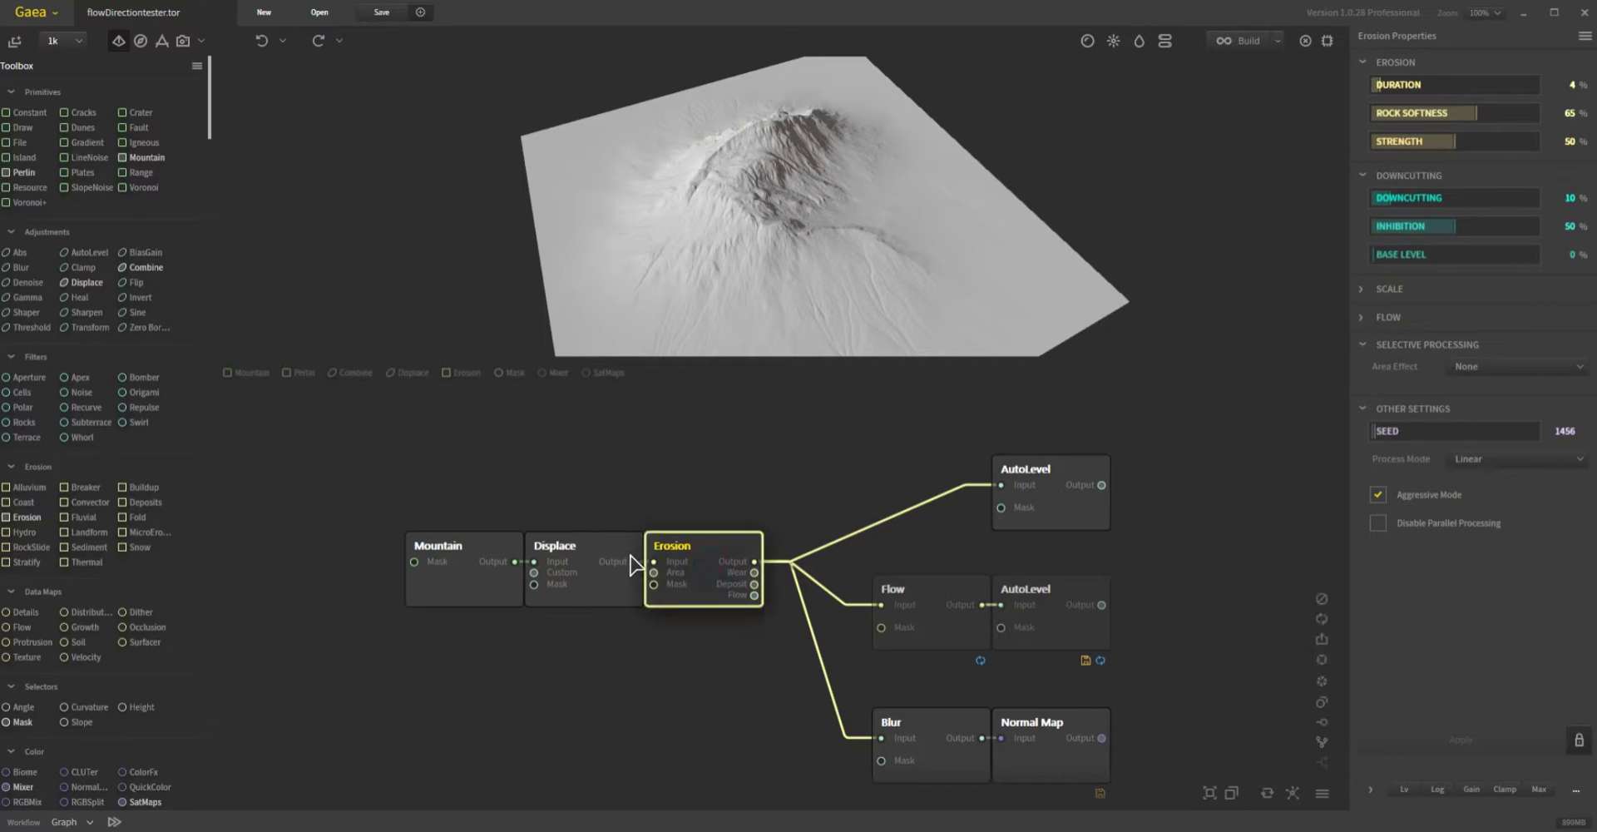
Step: Preview the Flow node's output and compare it with the output of the AutoLevel node attached to it
middle_click_drag(742, 703, 661, 665)
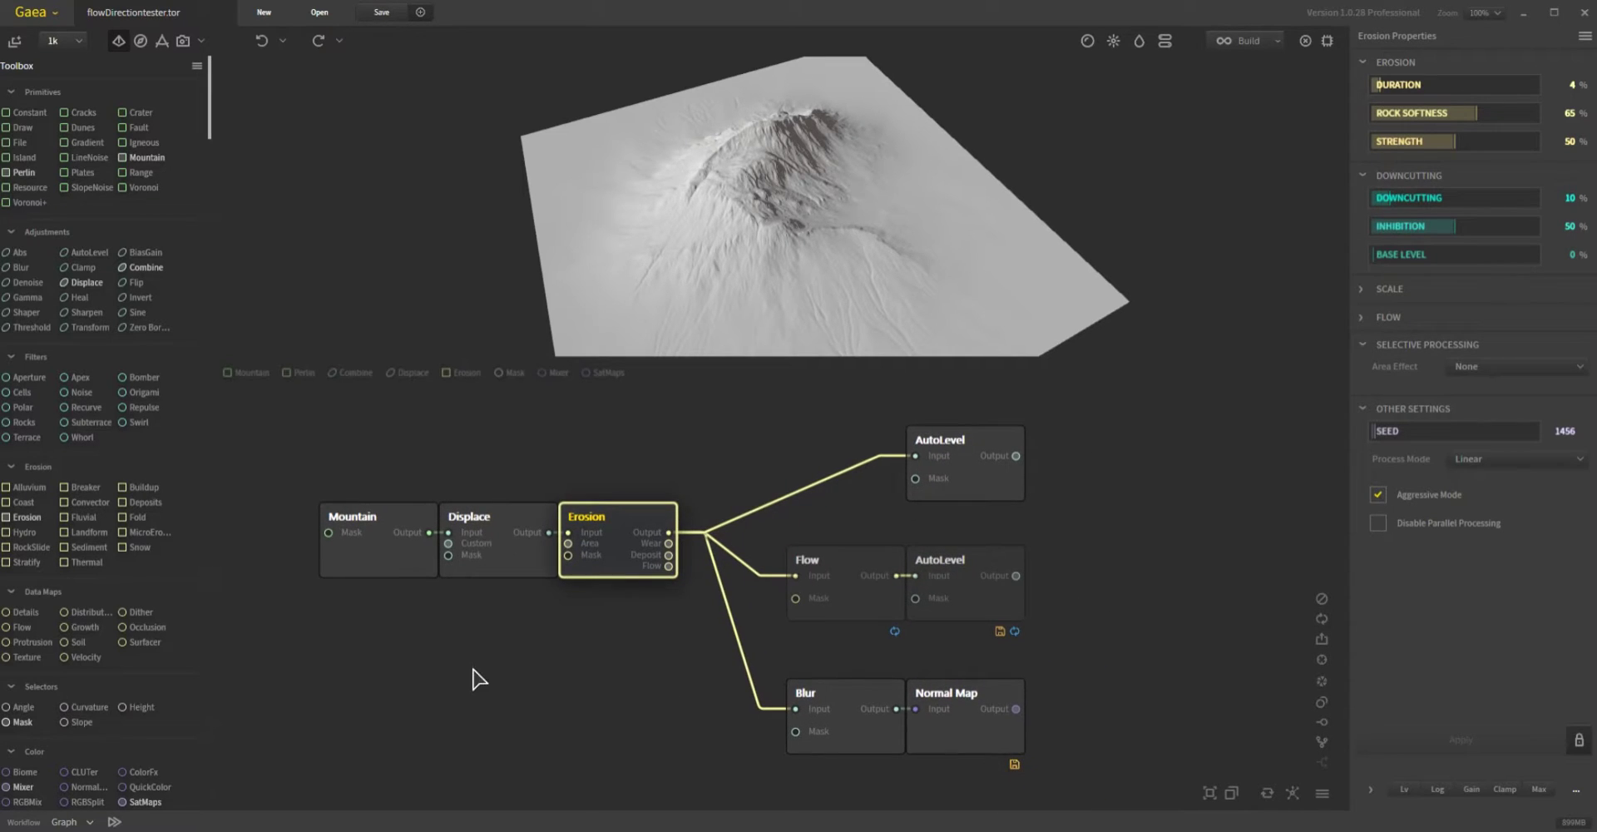
left_click(848, 559)
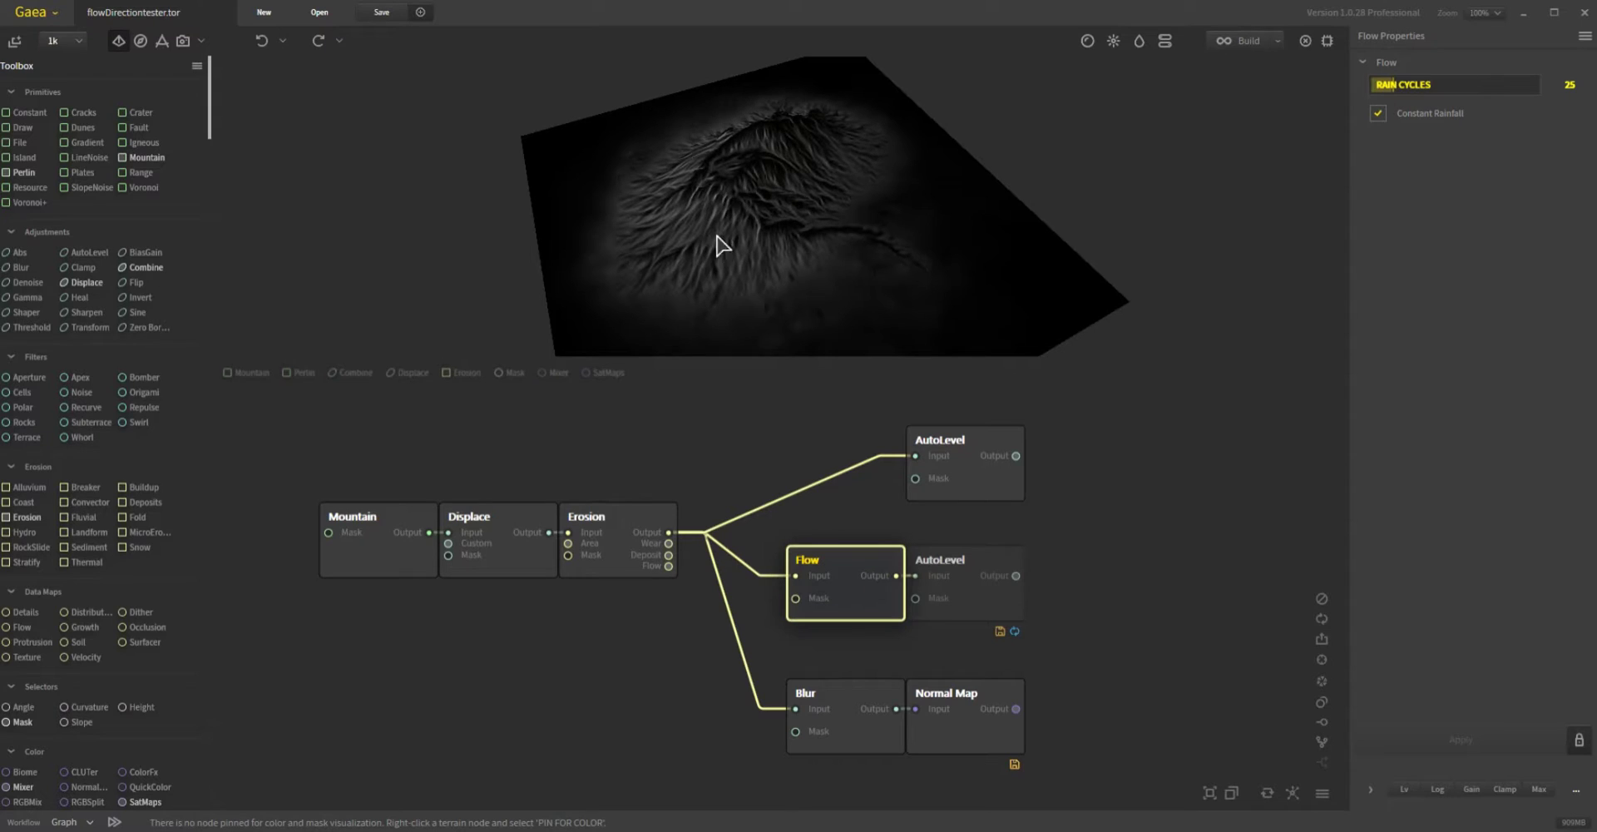
left_click(977, 561)
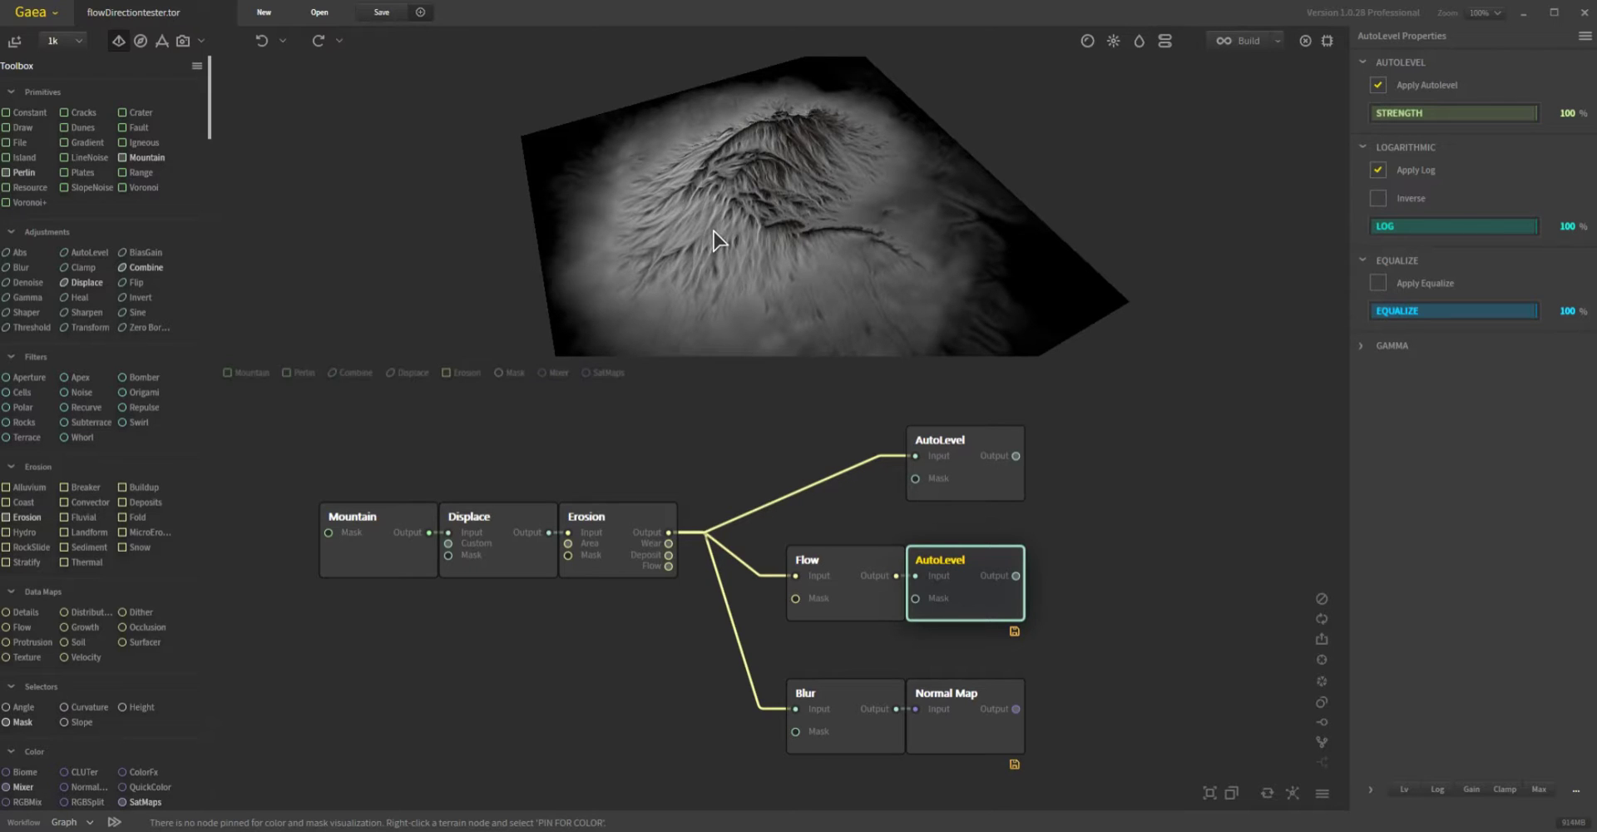
left_click(869, 563)
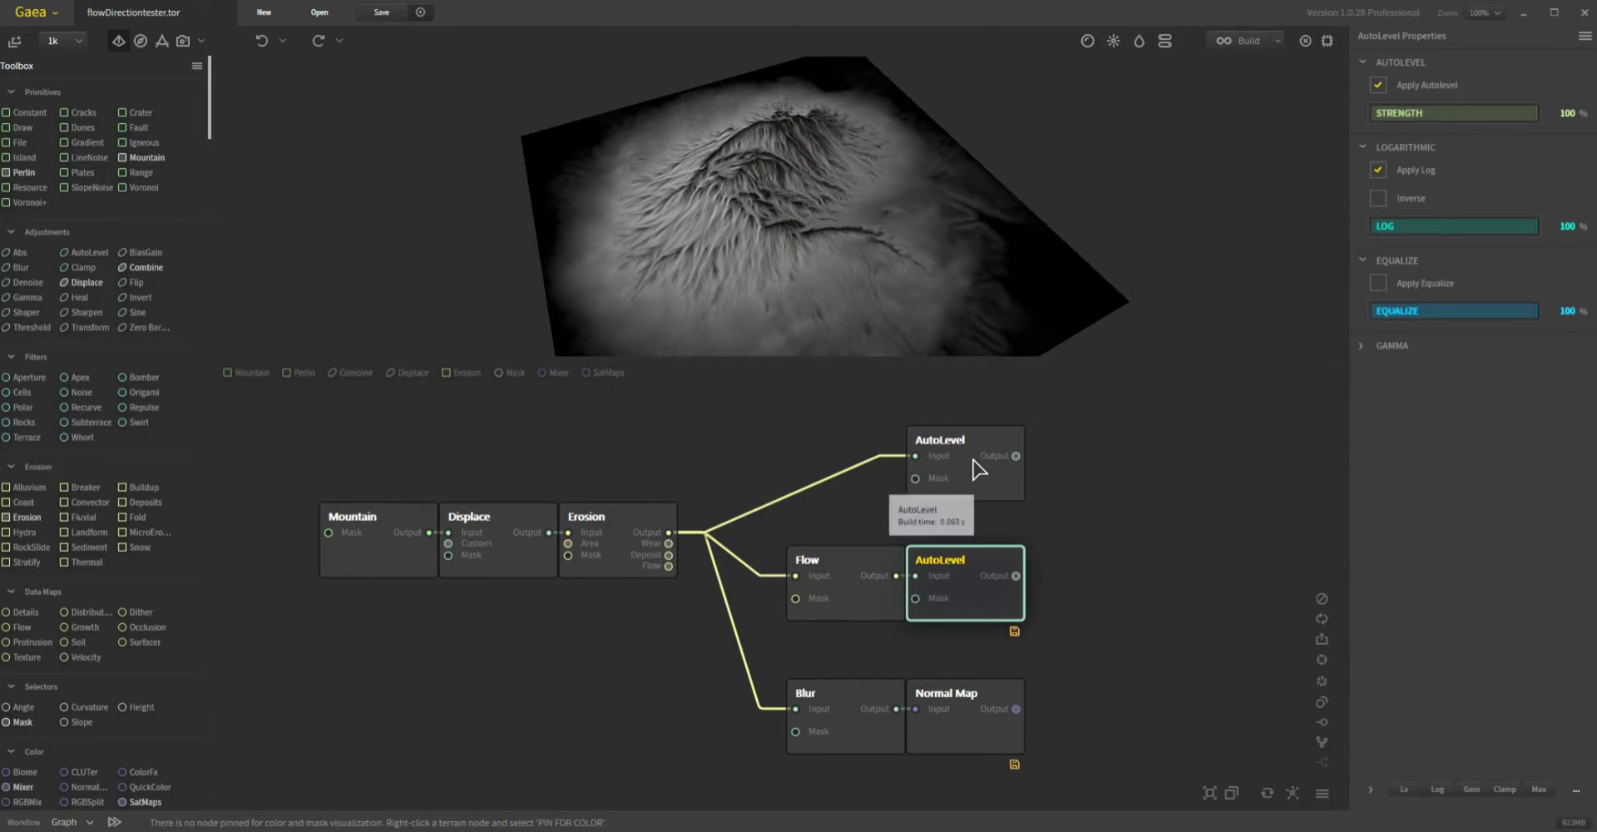
Step: Preview the Erosion terrain and compare it with the AutoLevel node fed directly by Erosion, inspecting the slopes from several angles
left_click(670, 545)
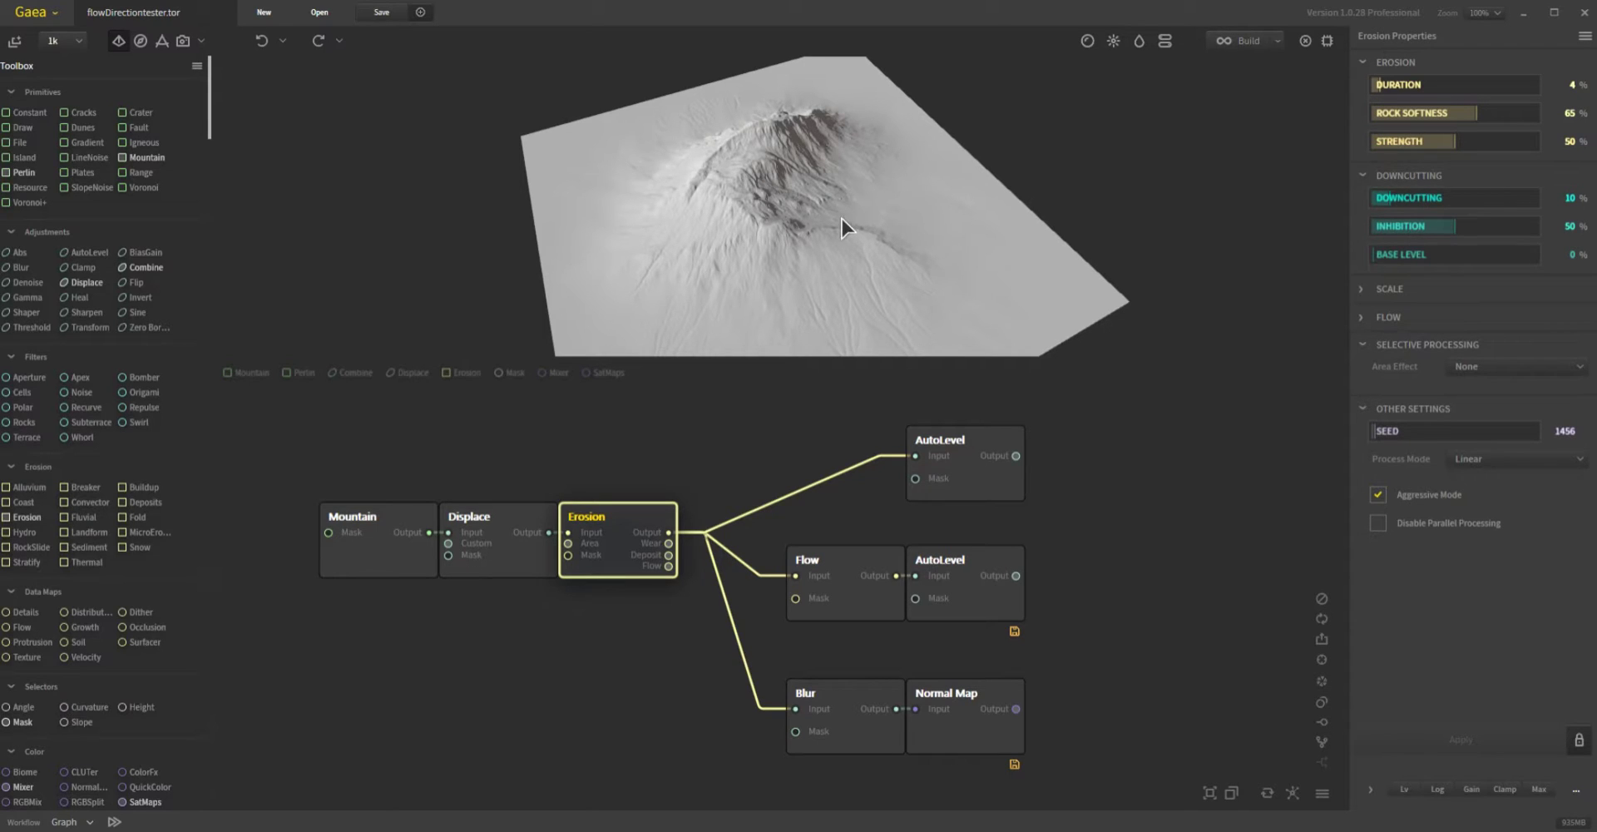
left_click(979, 479)
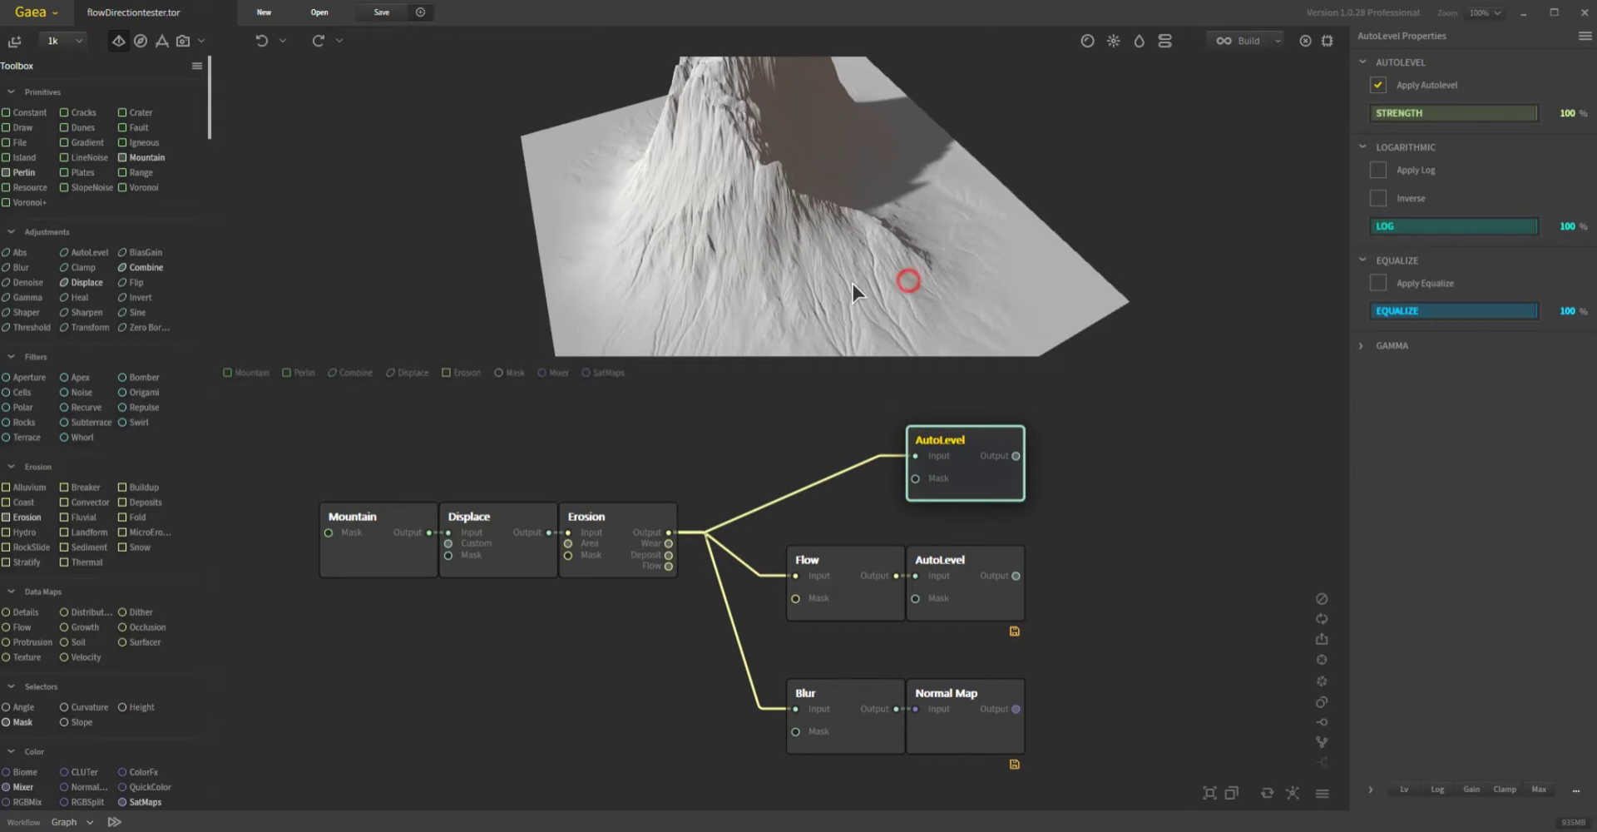
left_click_drag(855, 292, 699, 474)
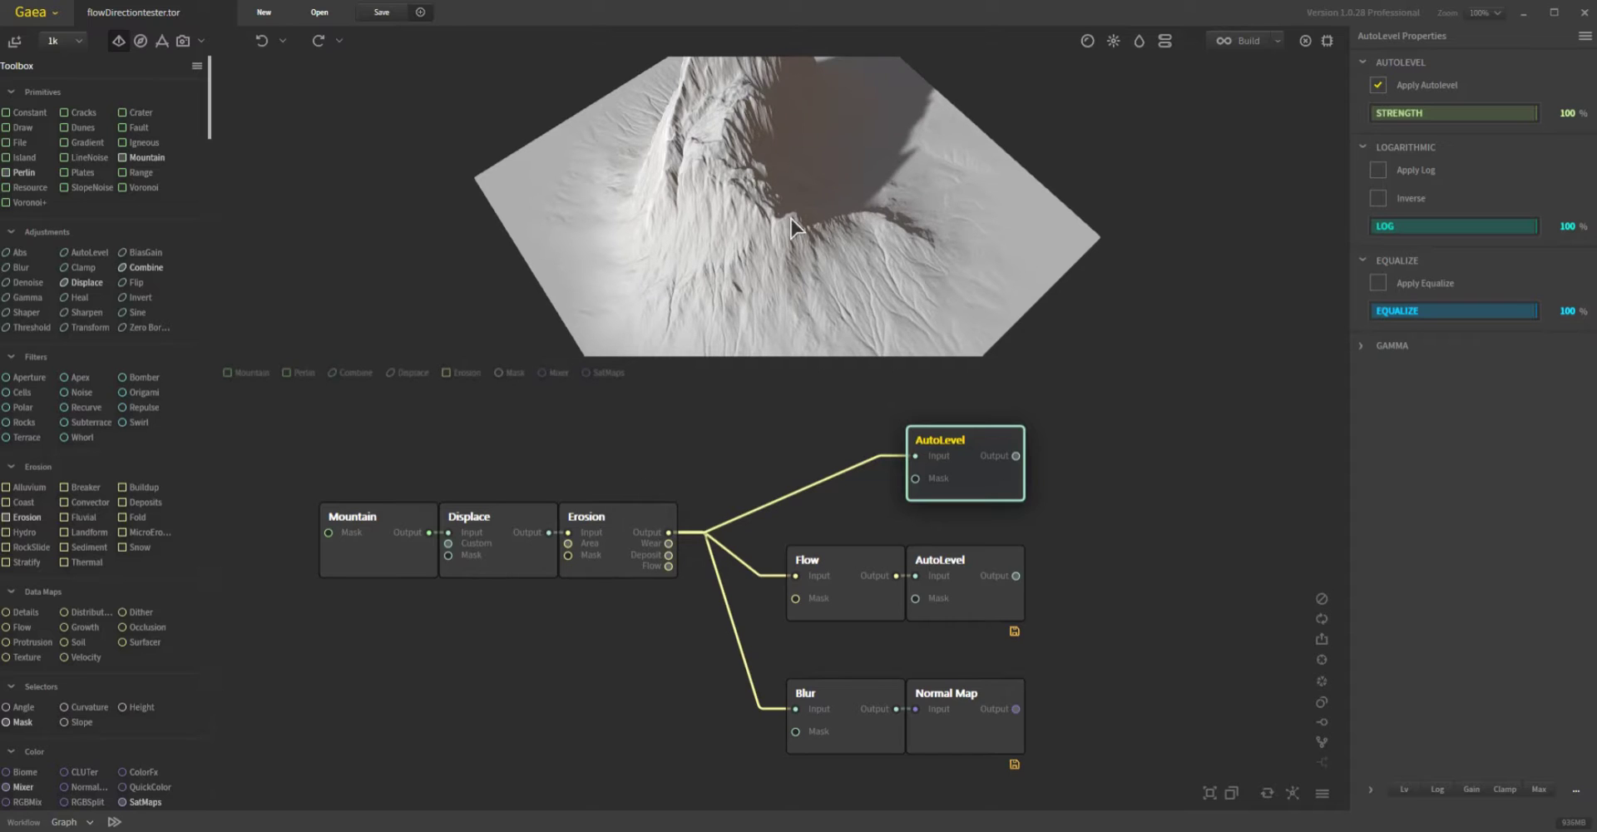
left_click_drag(781, 237, 738, 292)
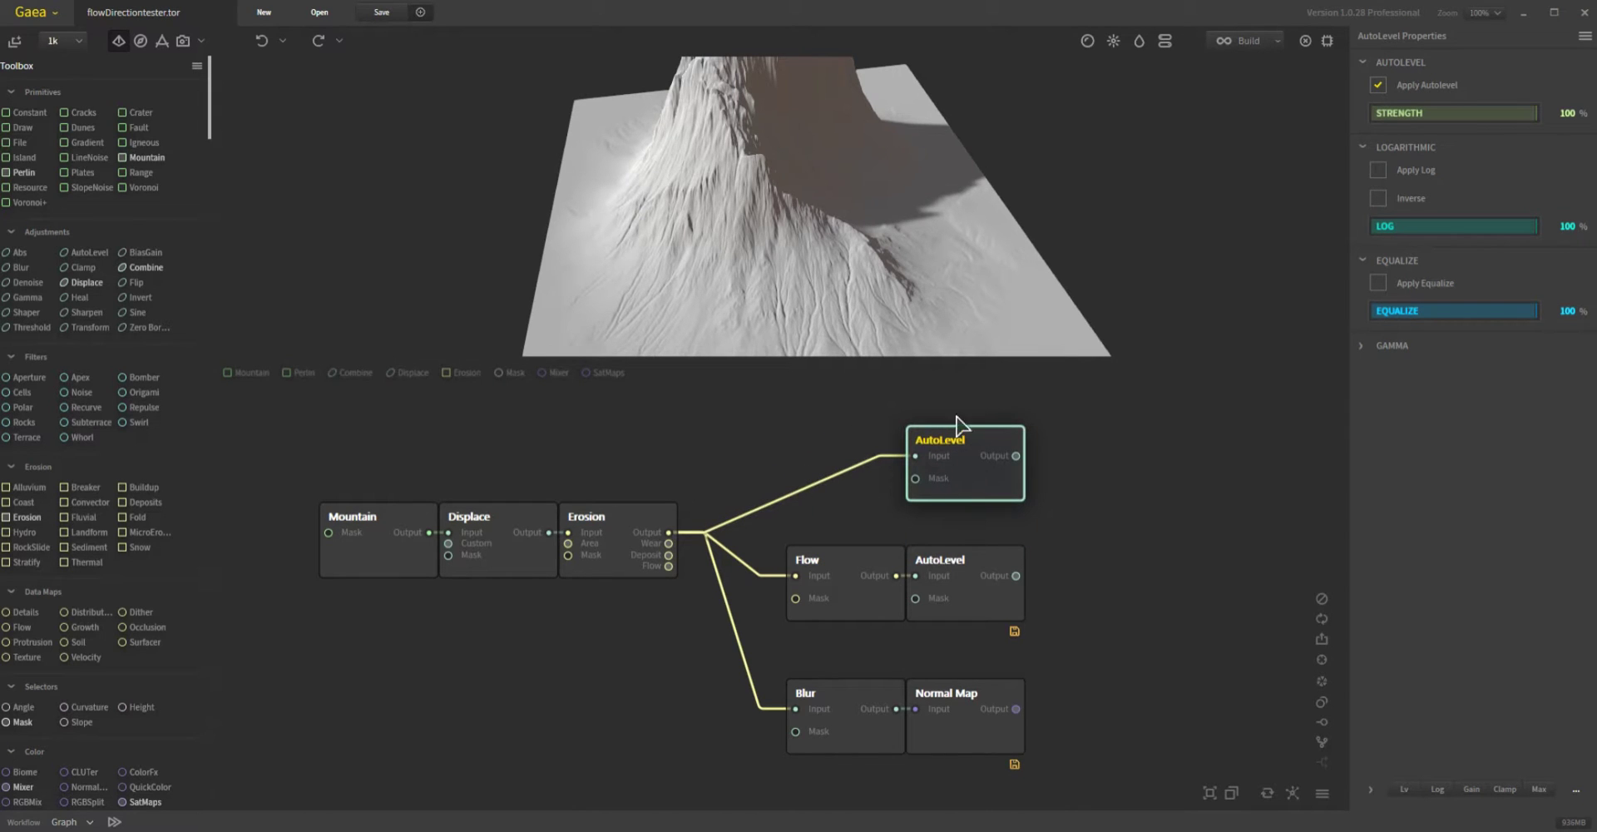
left_click_drag(816, 260, 1037, 239)
left_click_drag(916, 253, 688, 357)
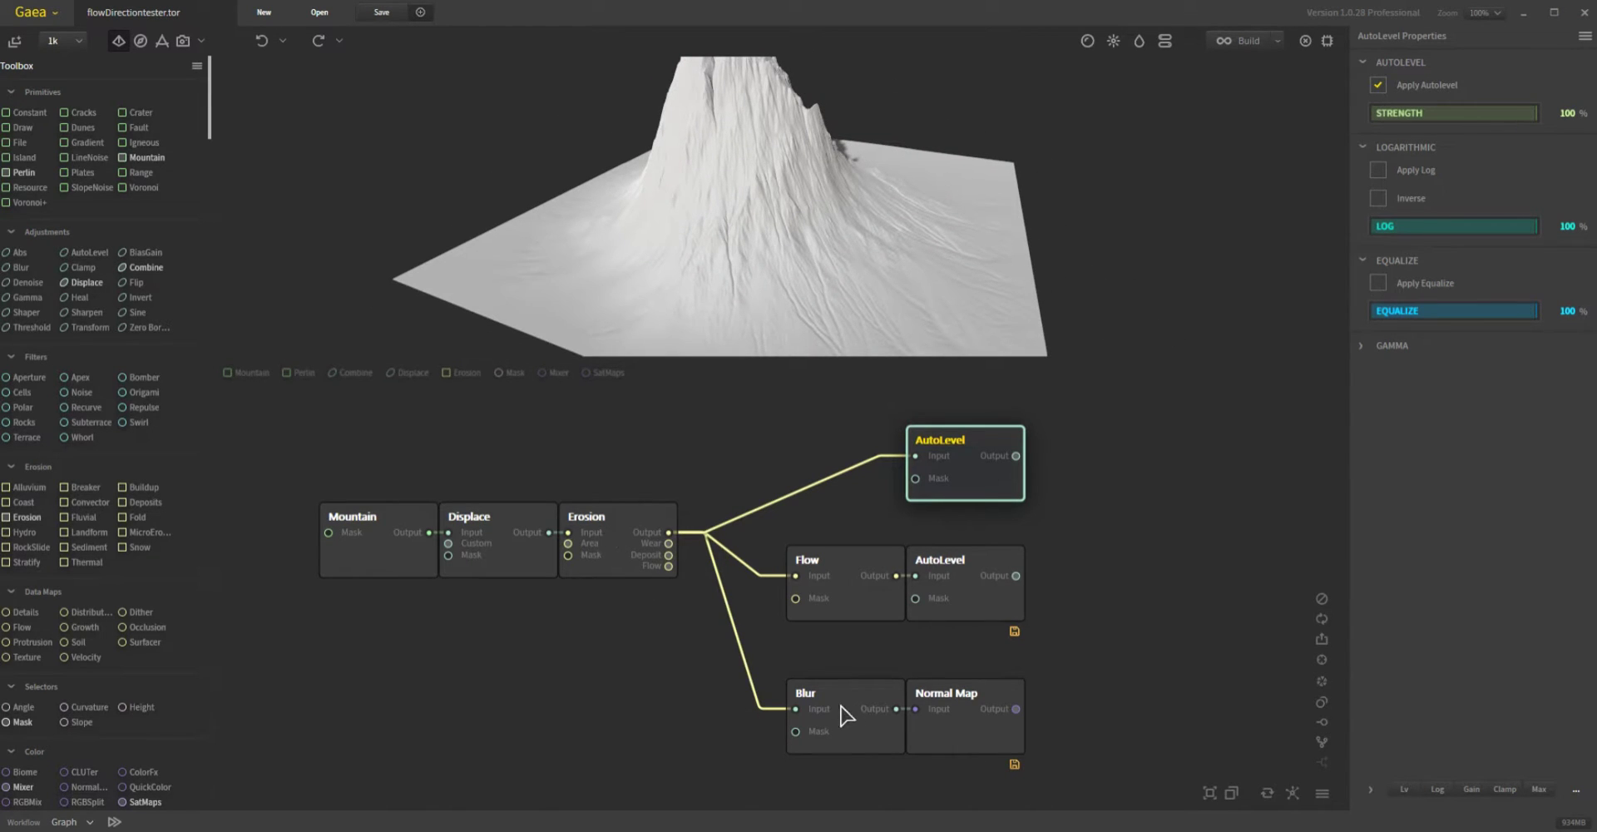
left_click_drag(929, 240, 638, 115)
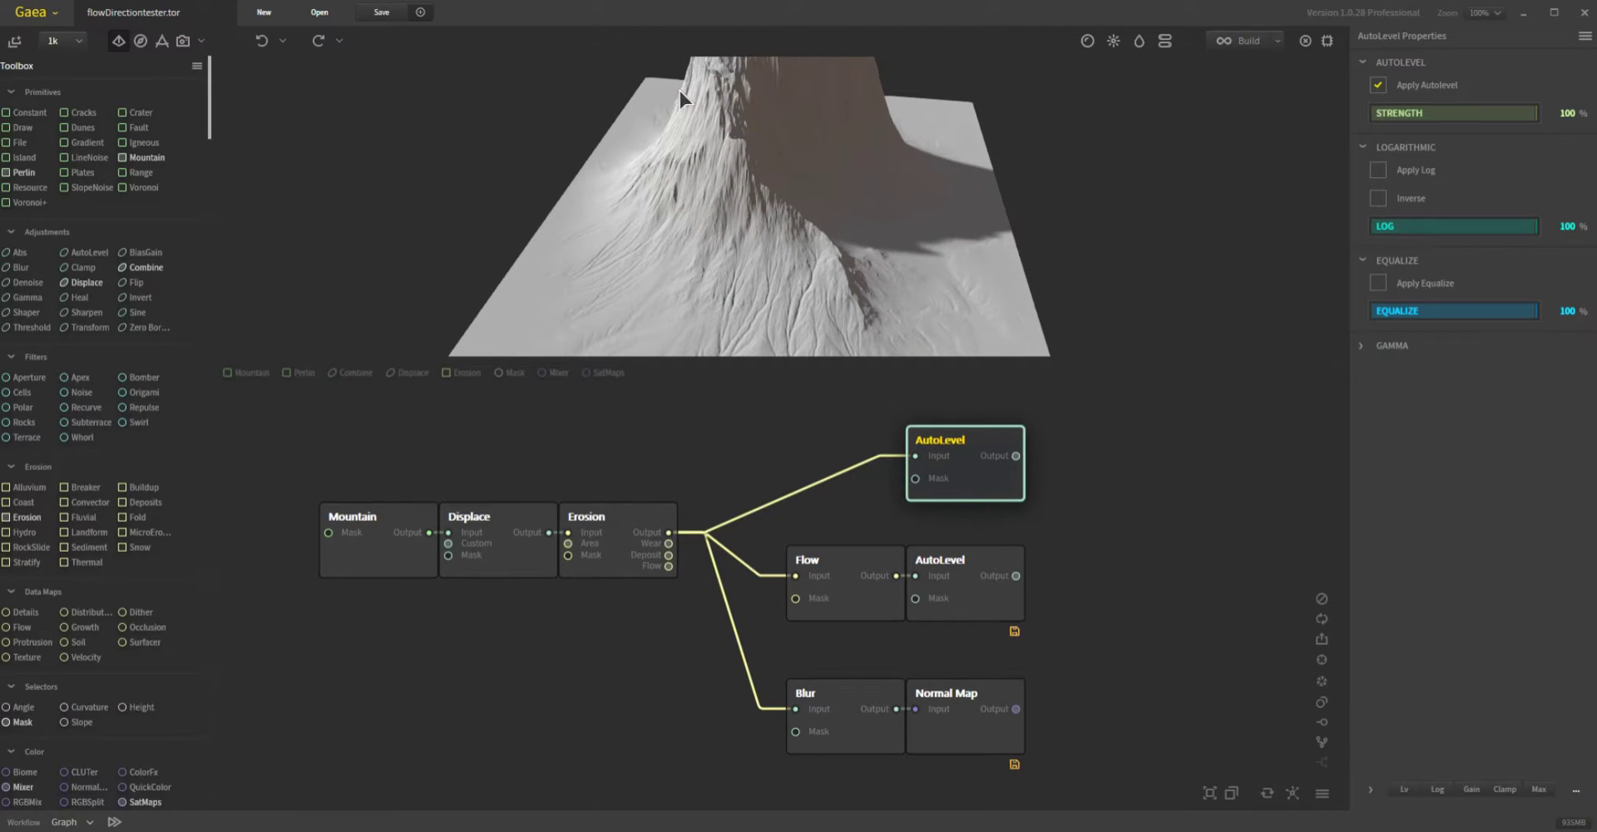
Step: Preview the Blur node's softened terrain and the Normal Map node generated from it, inspecting the normal colours from another side
left_click(889, 757)
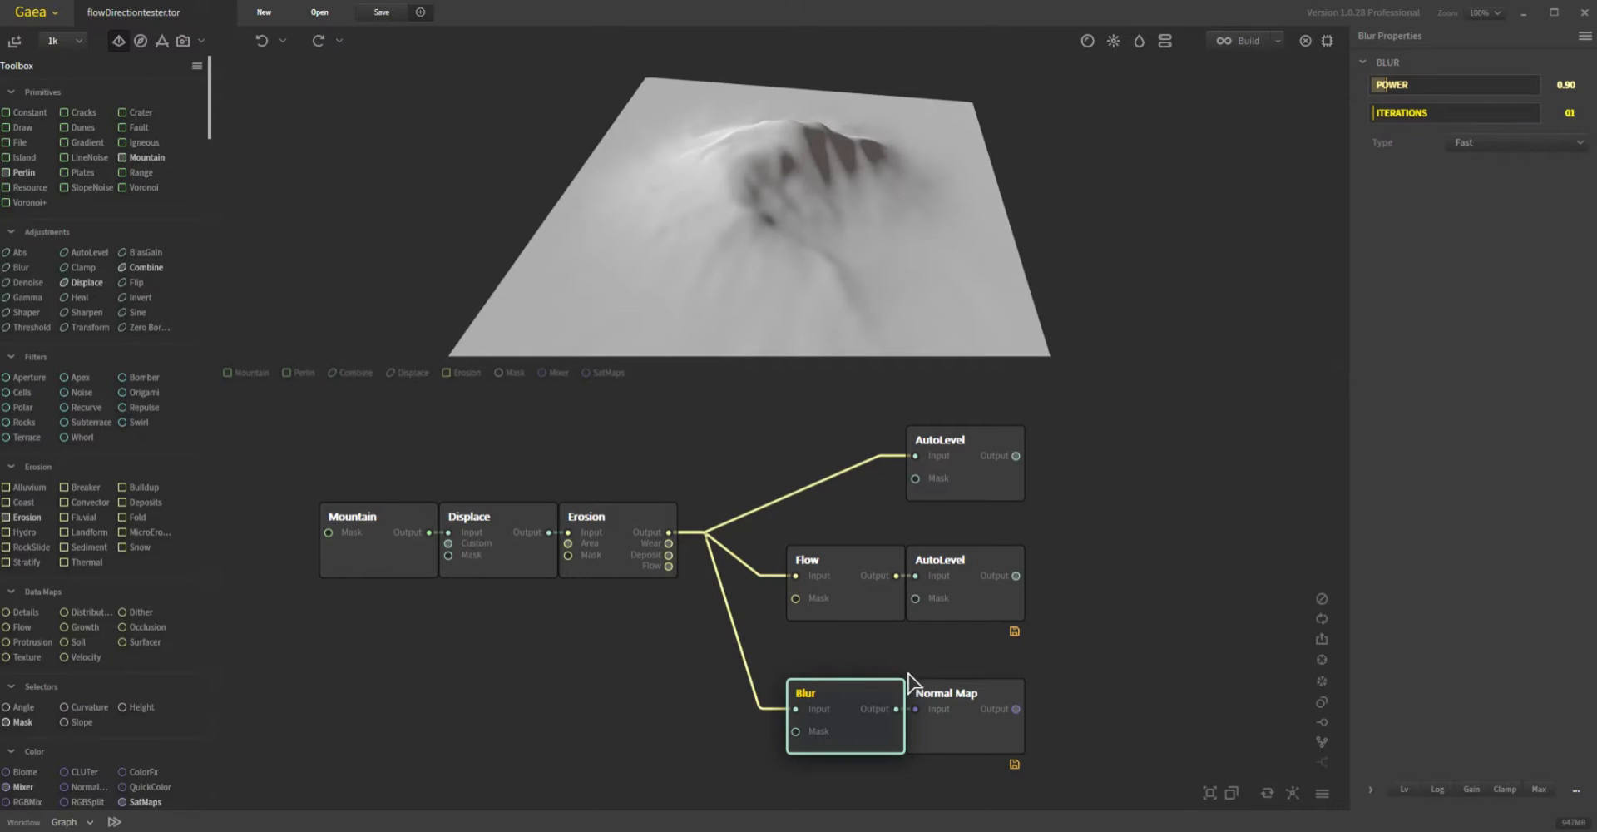
left_click(974, 711)
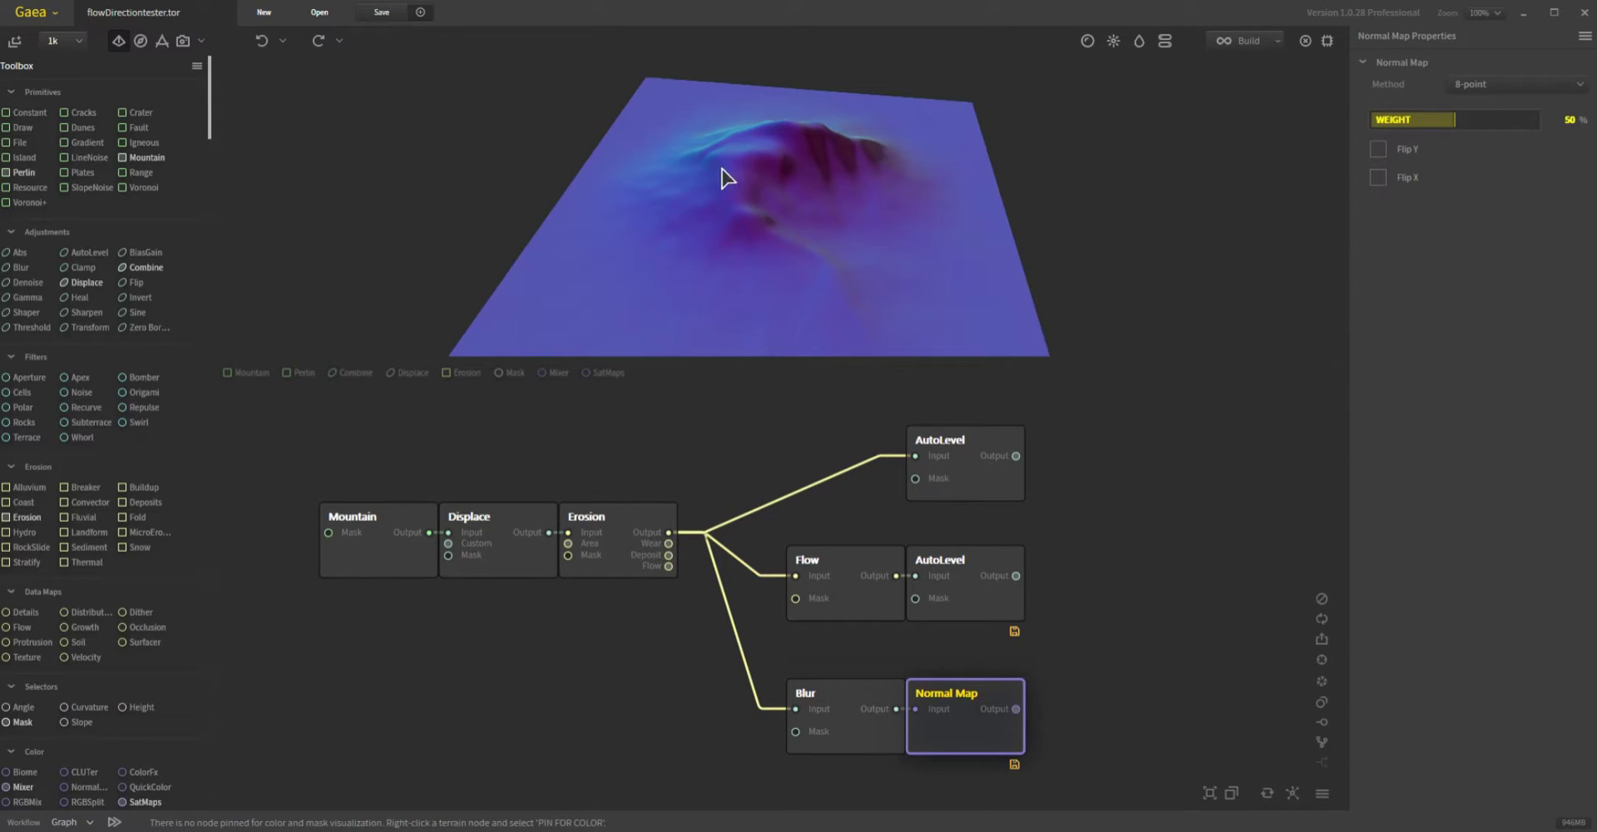
left_click_drag(687, 238, 937, 210)
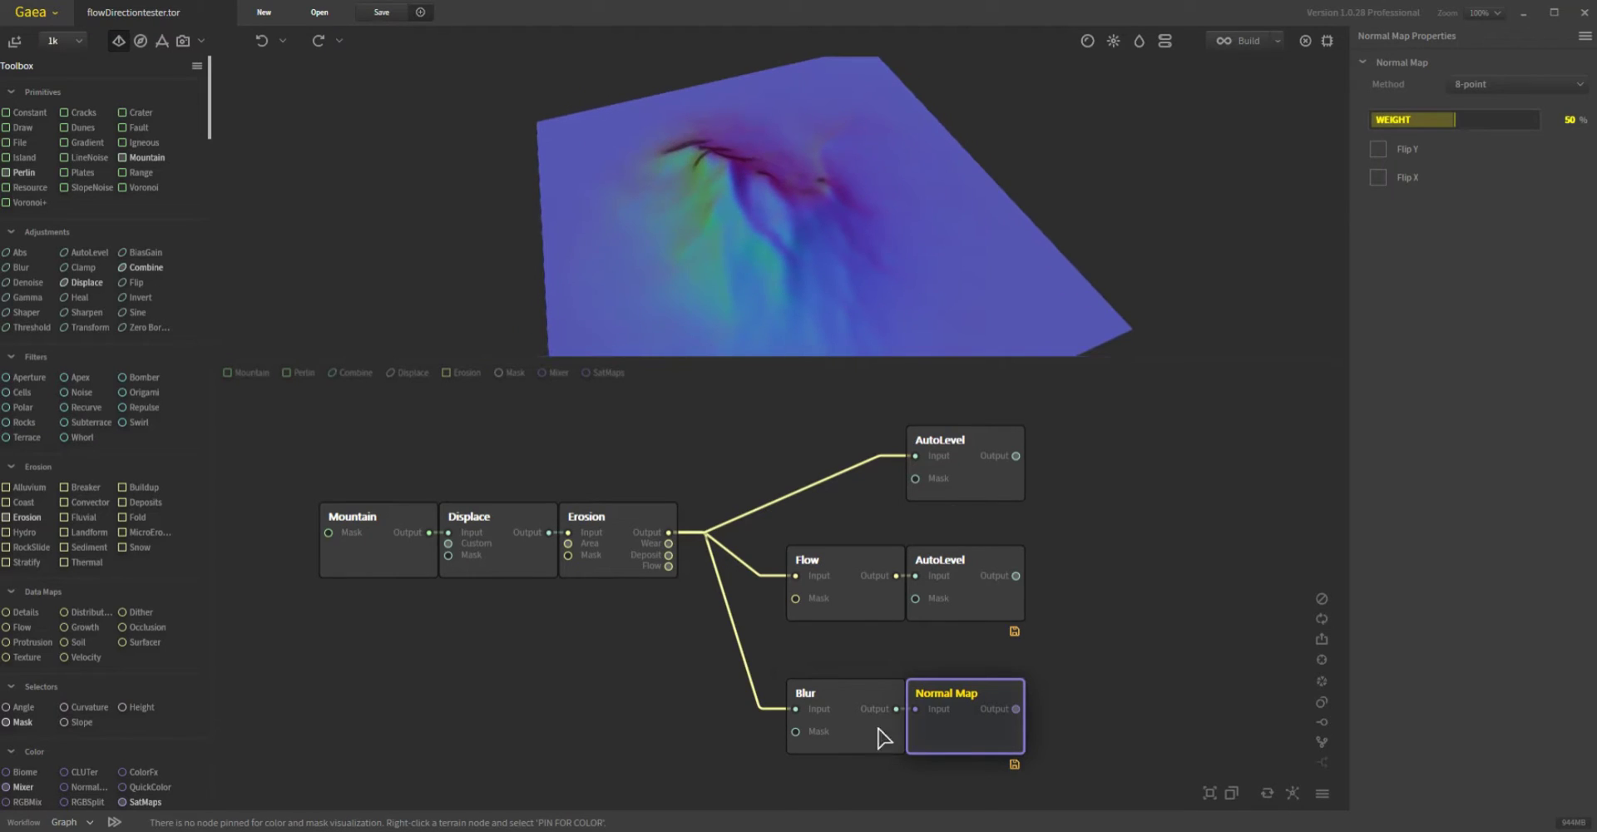
Step: Switch to the Unreal Engine material editor and trace the WavesTester graph back from Base Color to the normal map Texture Sample
mouse_move(933, 723)
left_click(1525, 14)
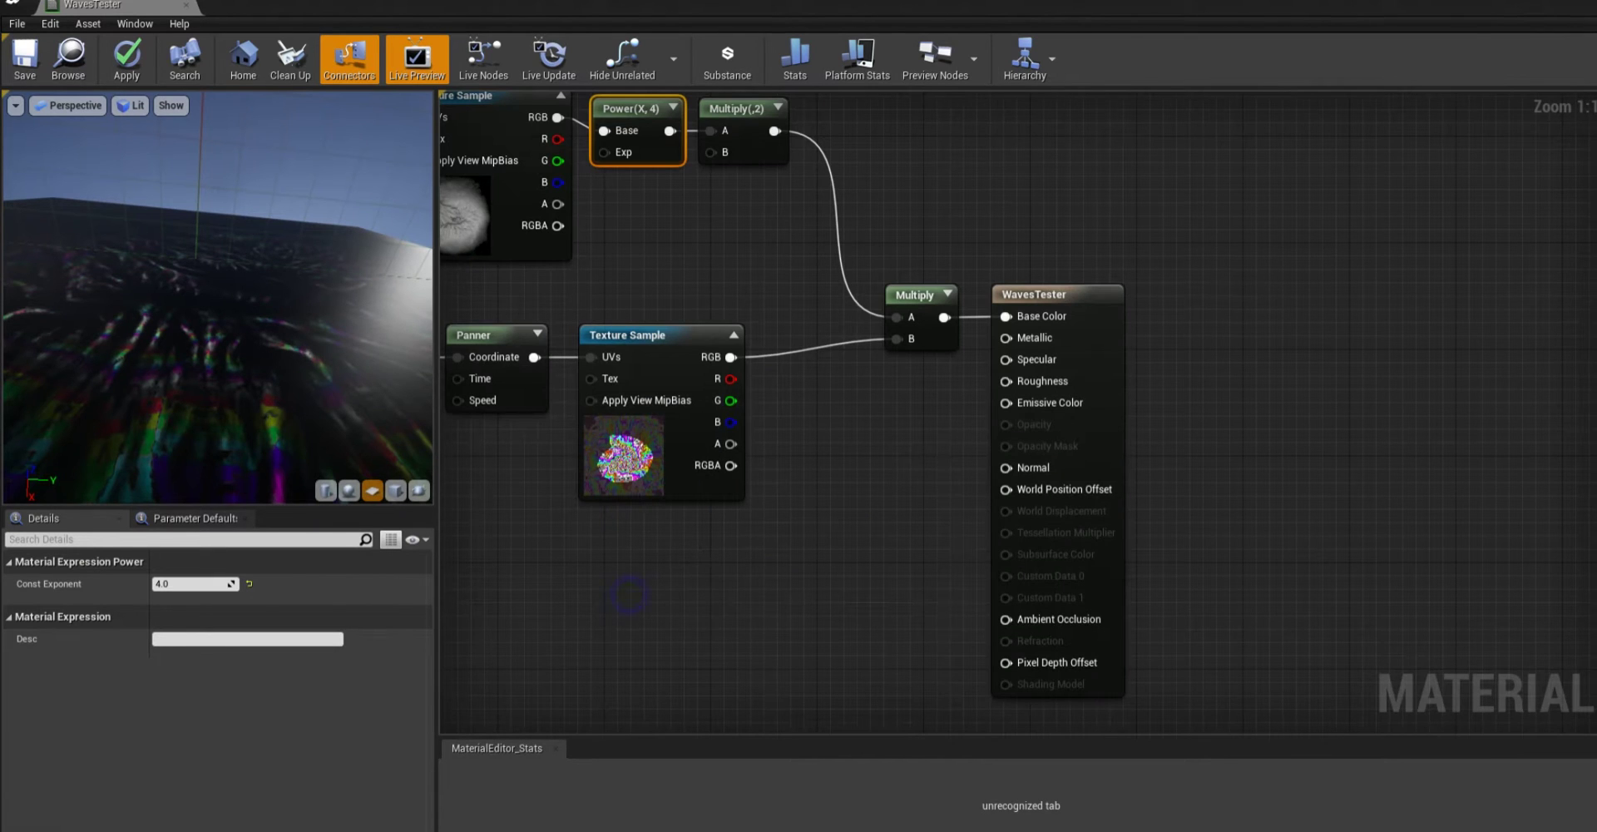
right_click_drag(629, 594, 995, 599)
right_click_drag(781, 616, 1166, 560)
scroll(841, 476, "down", 2)
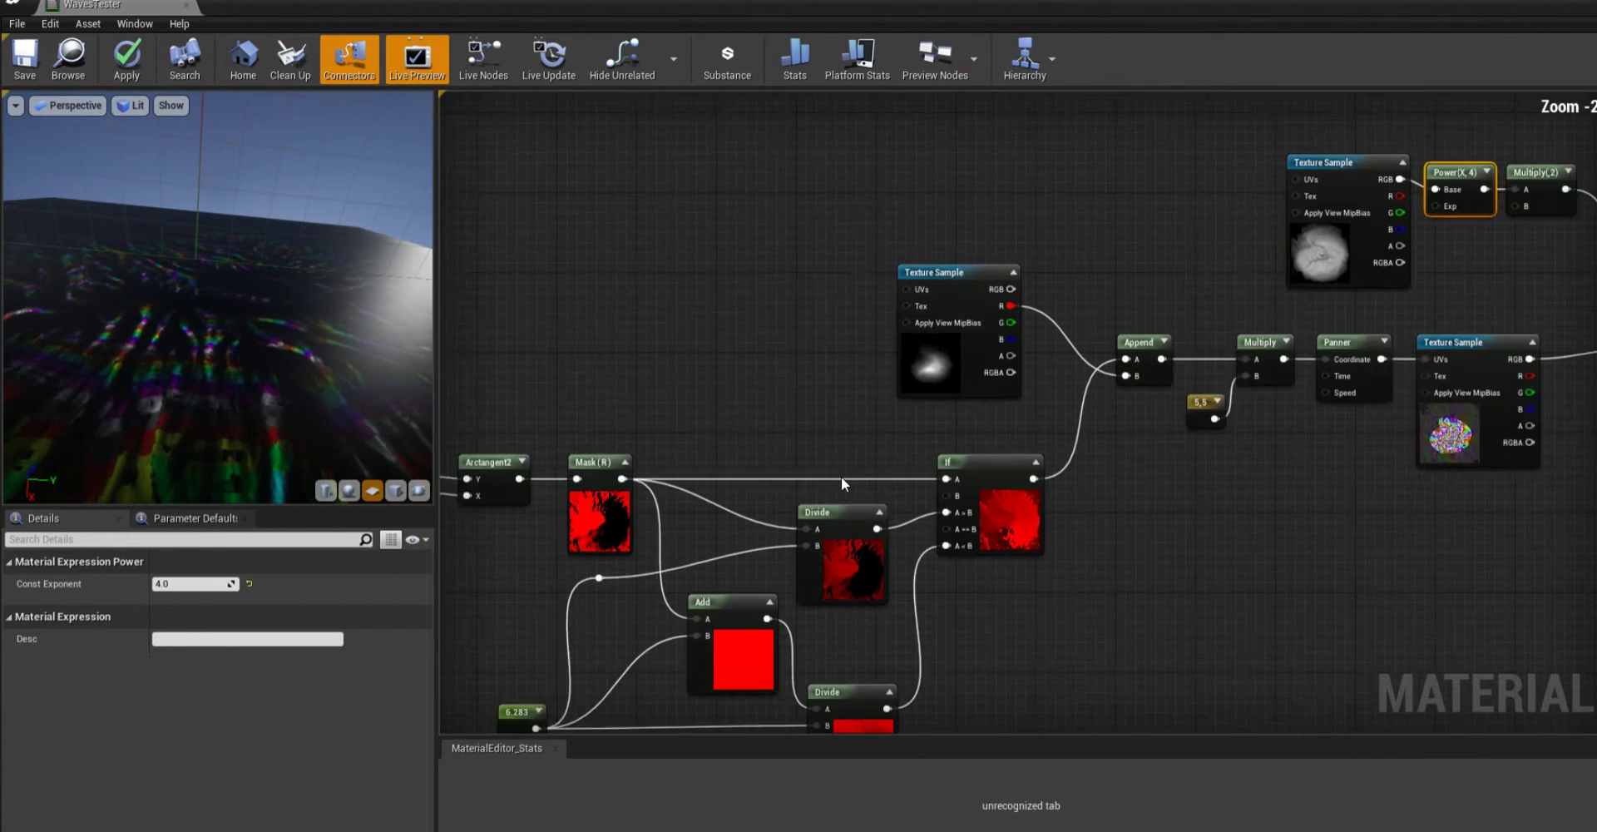
right_click_drag(524, 595, 665, 479)
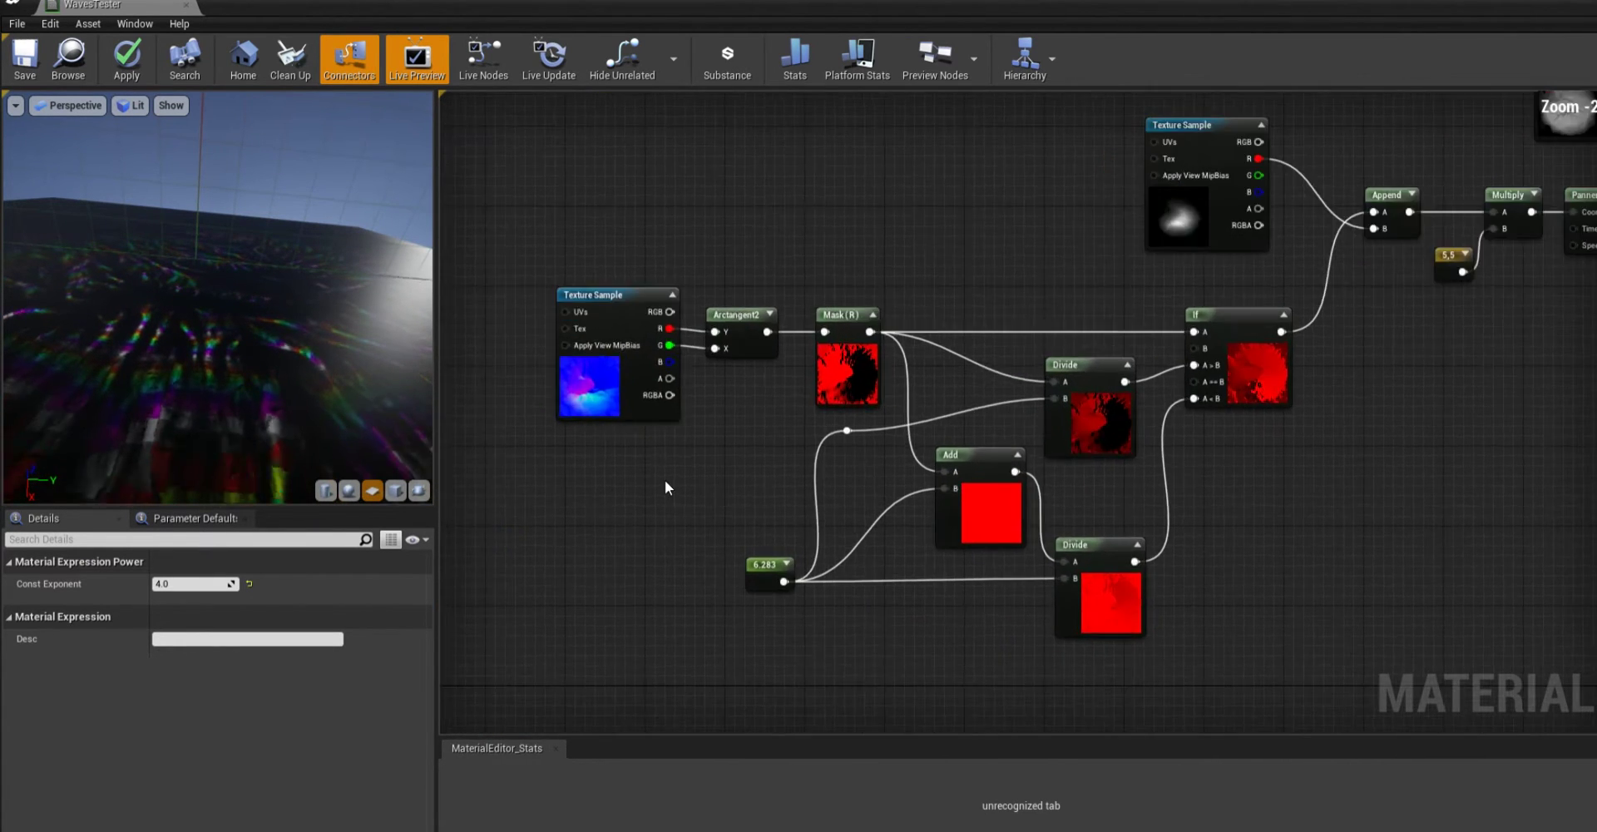
scroll(650, 483, "up", 1)
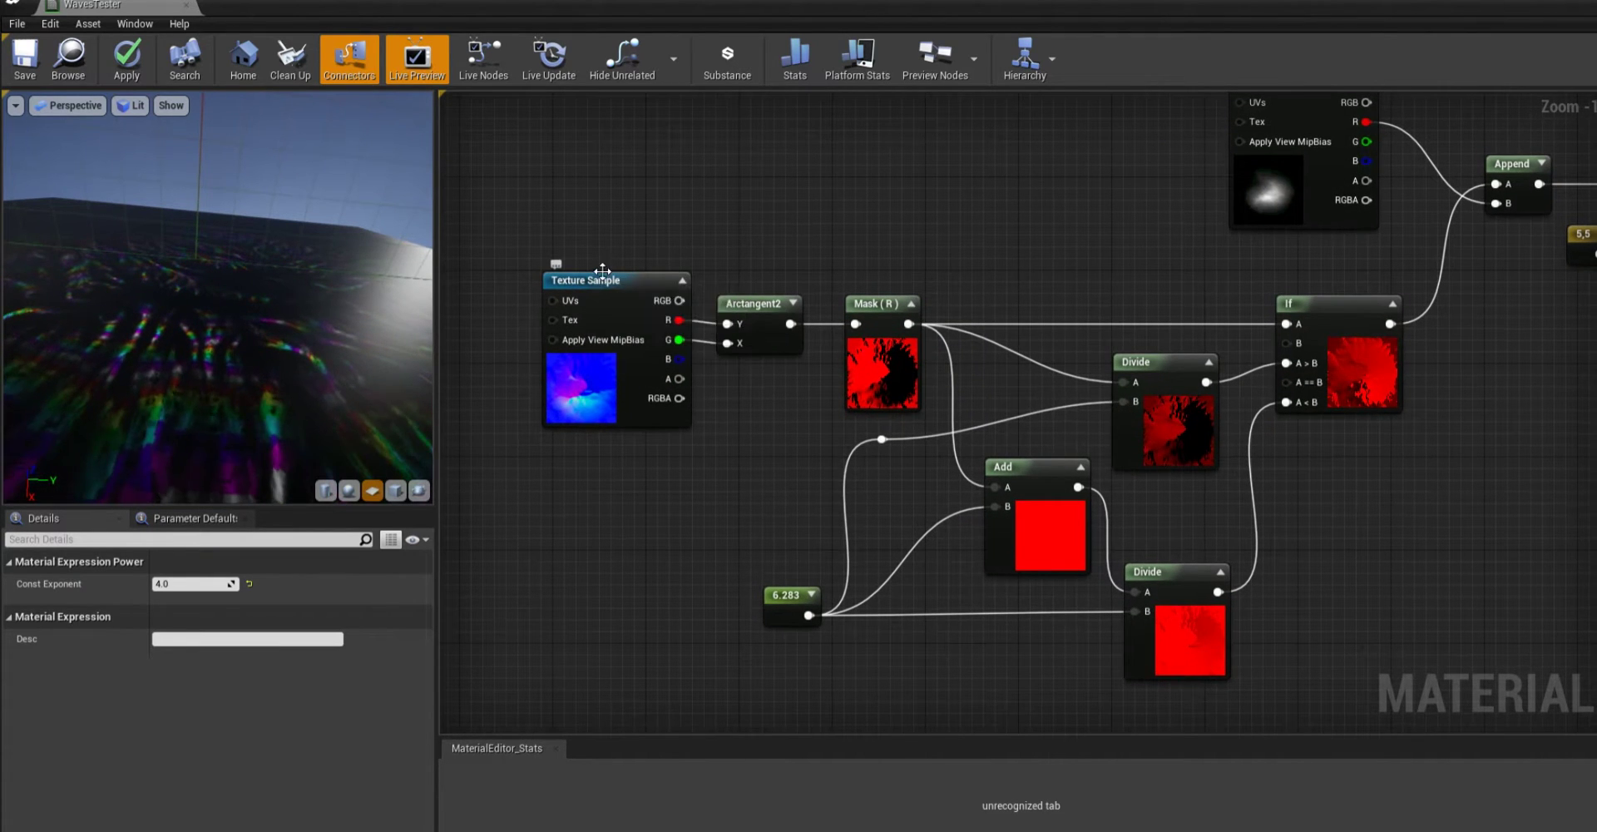
Step: Examine how Arctangent2, Mask, Add, Divide and If convert the normal map's red and green channels into a flow direction
right_click_drag(770, 460, 714, 466)
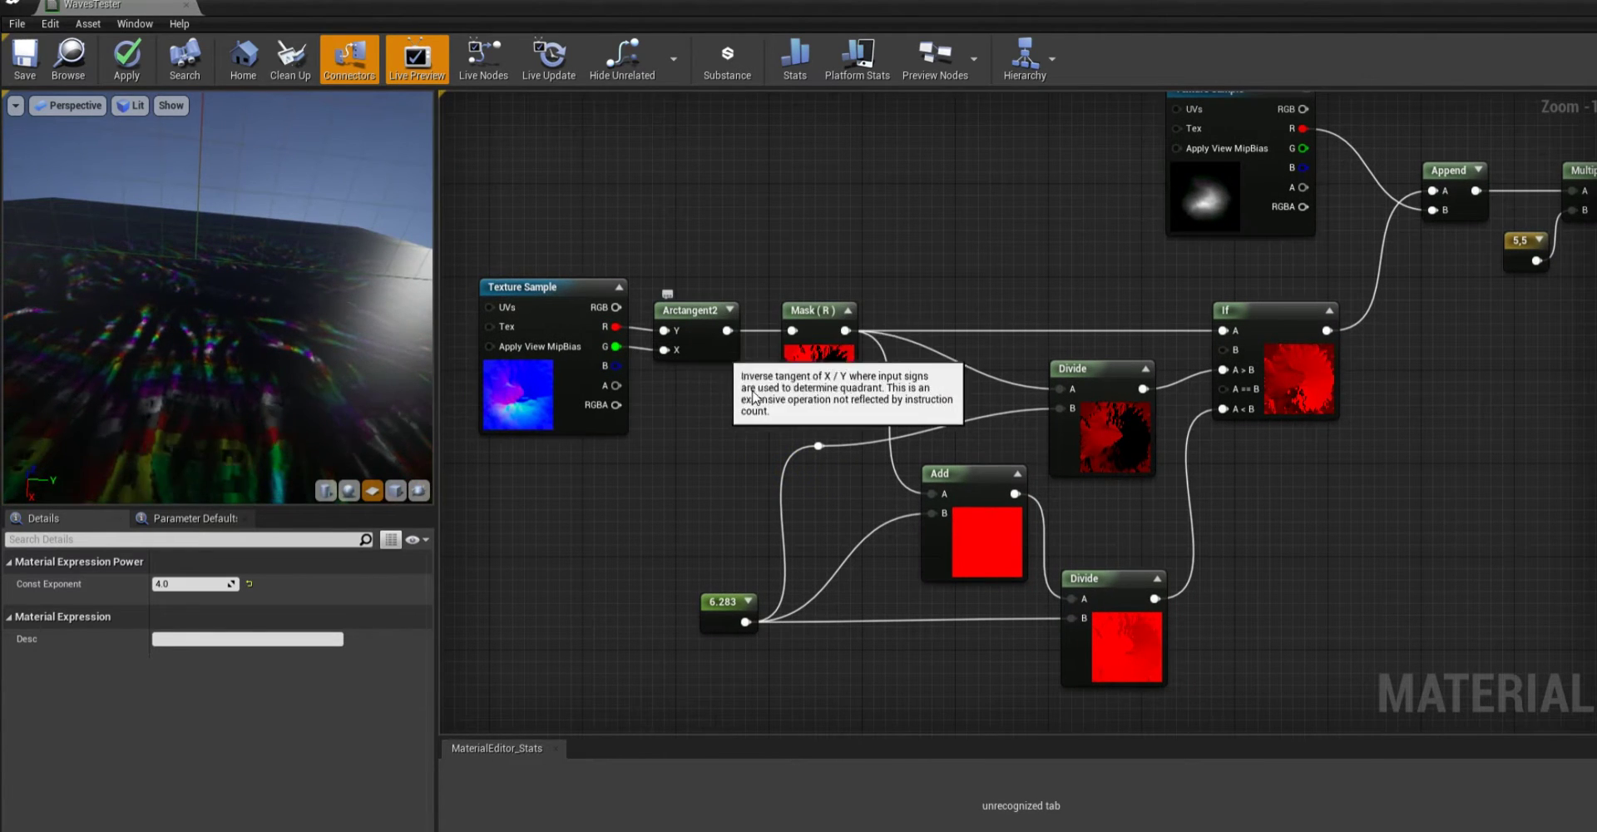
right_click_drag(682, 411, 616, 402)
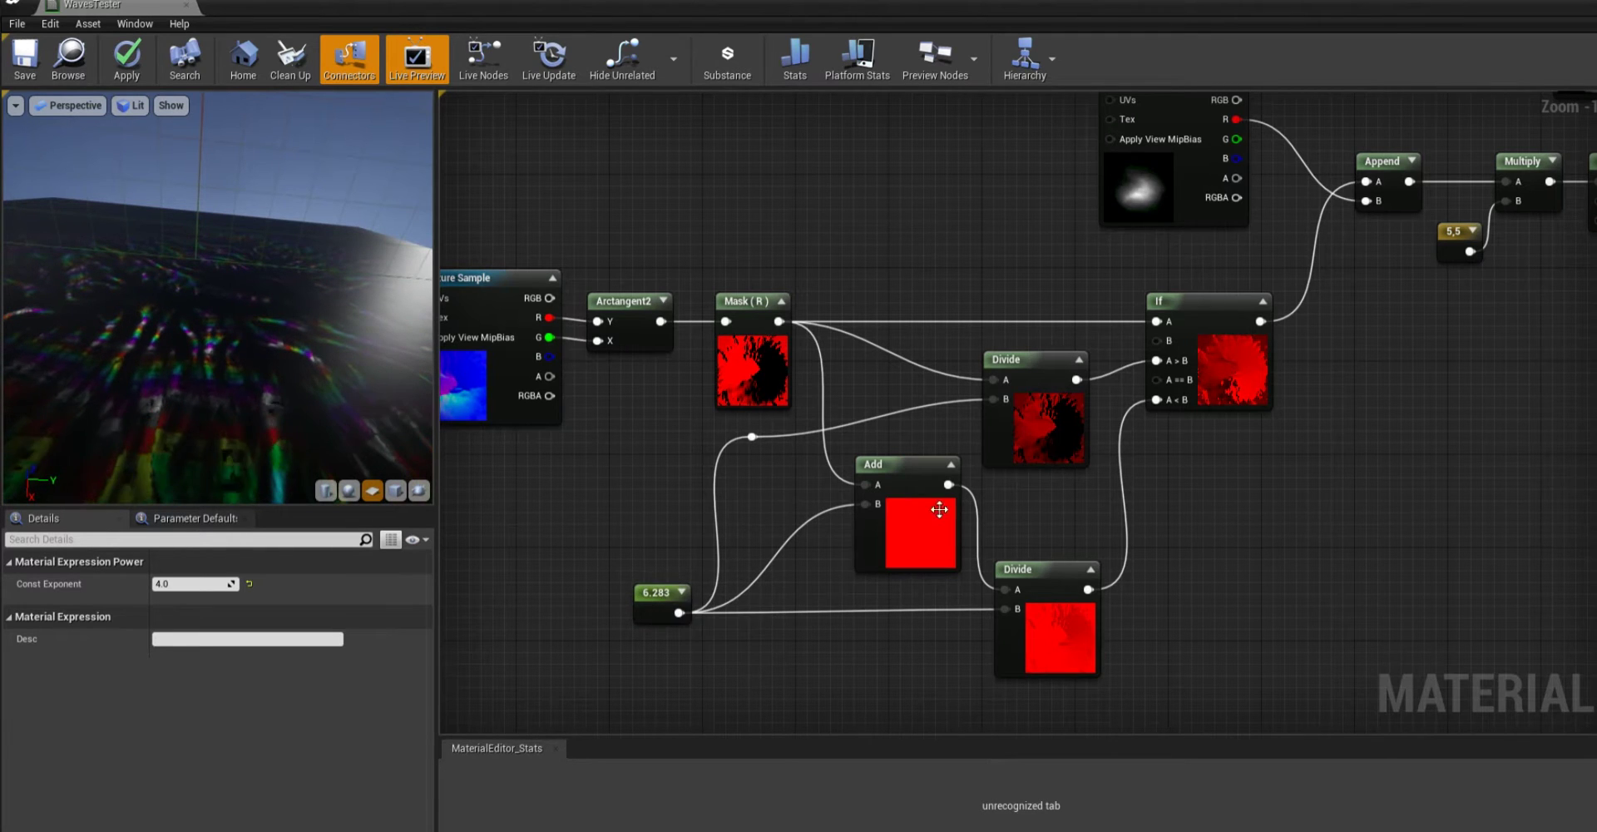
right_click_drag(1070, 520, 995, 491)
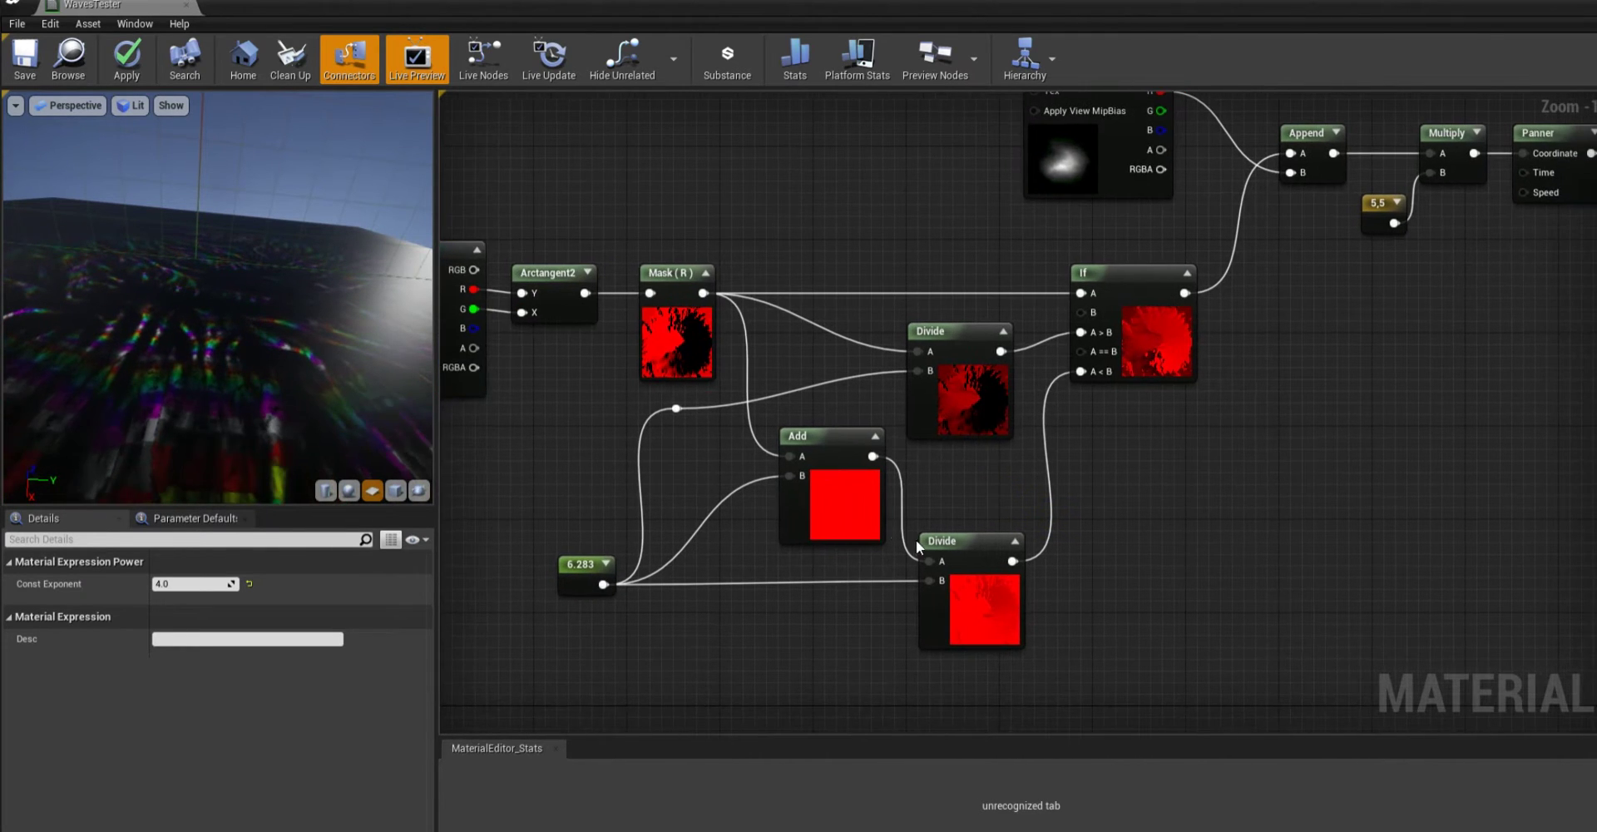
Step: Move the AutoLevel heightmap Texture Sample node slightly up and farther from the Append node
right_click_drag(1280, 384, 1195, 540)
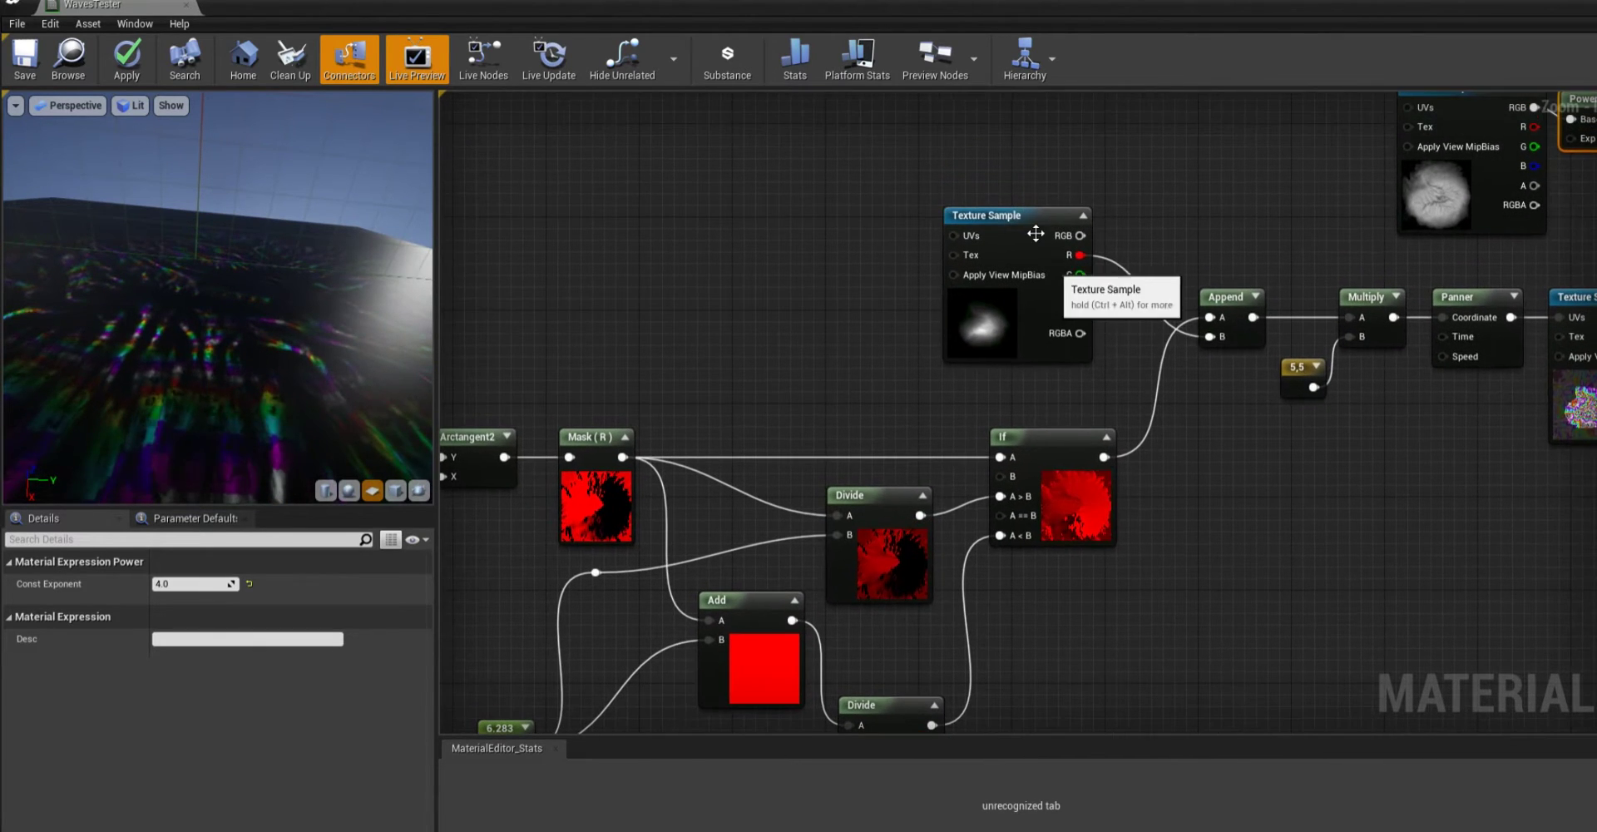
mouse_move(1007, 237)
left_mouse_down()
mouse_move(991, 213)
mouse_move(1007, 187)
mouse_move(1036, 225)
mouse_move(1025, 214)
left_mouse_up()
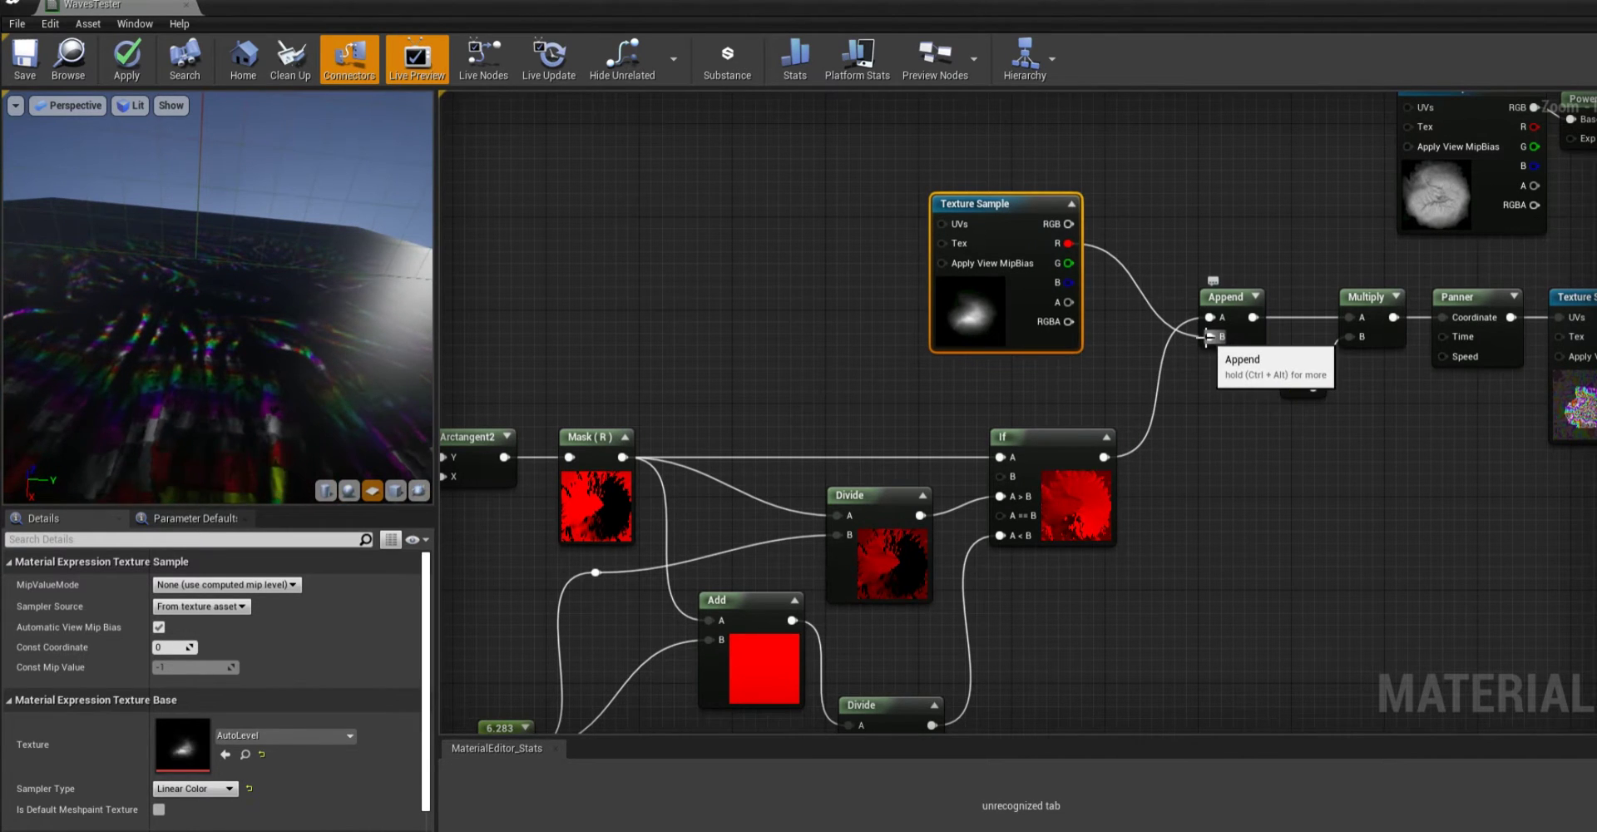
Step: Inspect the Append, Multiply and Panner chain and view its animated checker flow on the preview plane from above
right_click_drag(1332, 513, 877, 563)
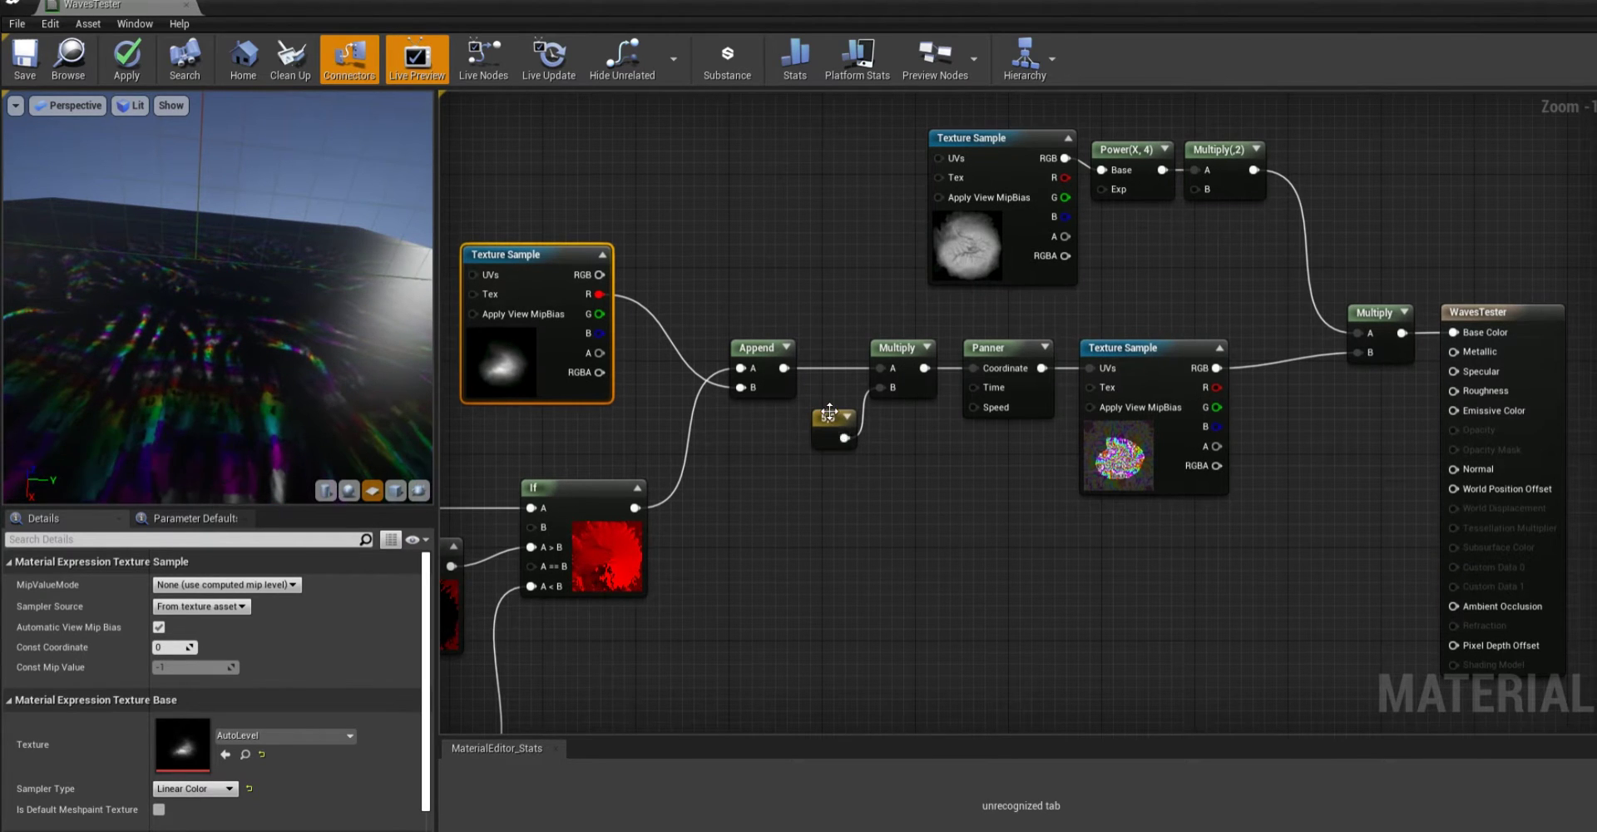
left_click_drag(192, 287, 187, 384)
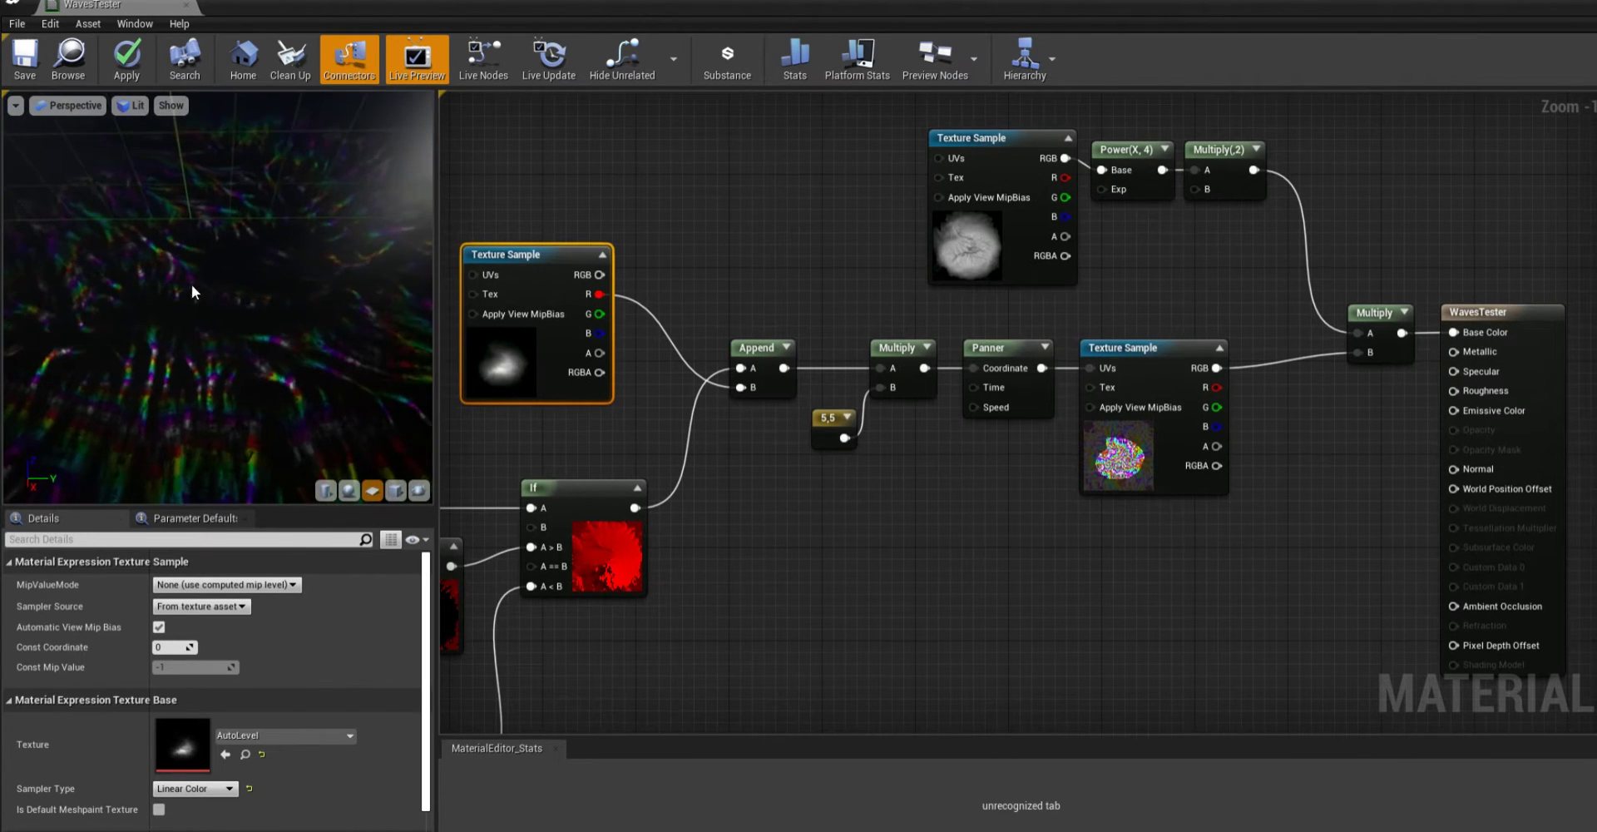
mouse_move(191, 287)
right_mouse_down()
mouse_move(191, 199)
mouse_move(192, 295)
right_mouse_up()
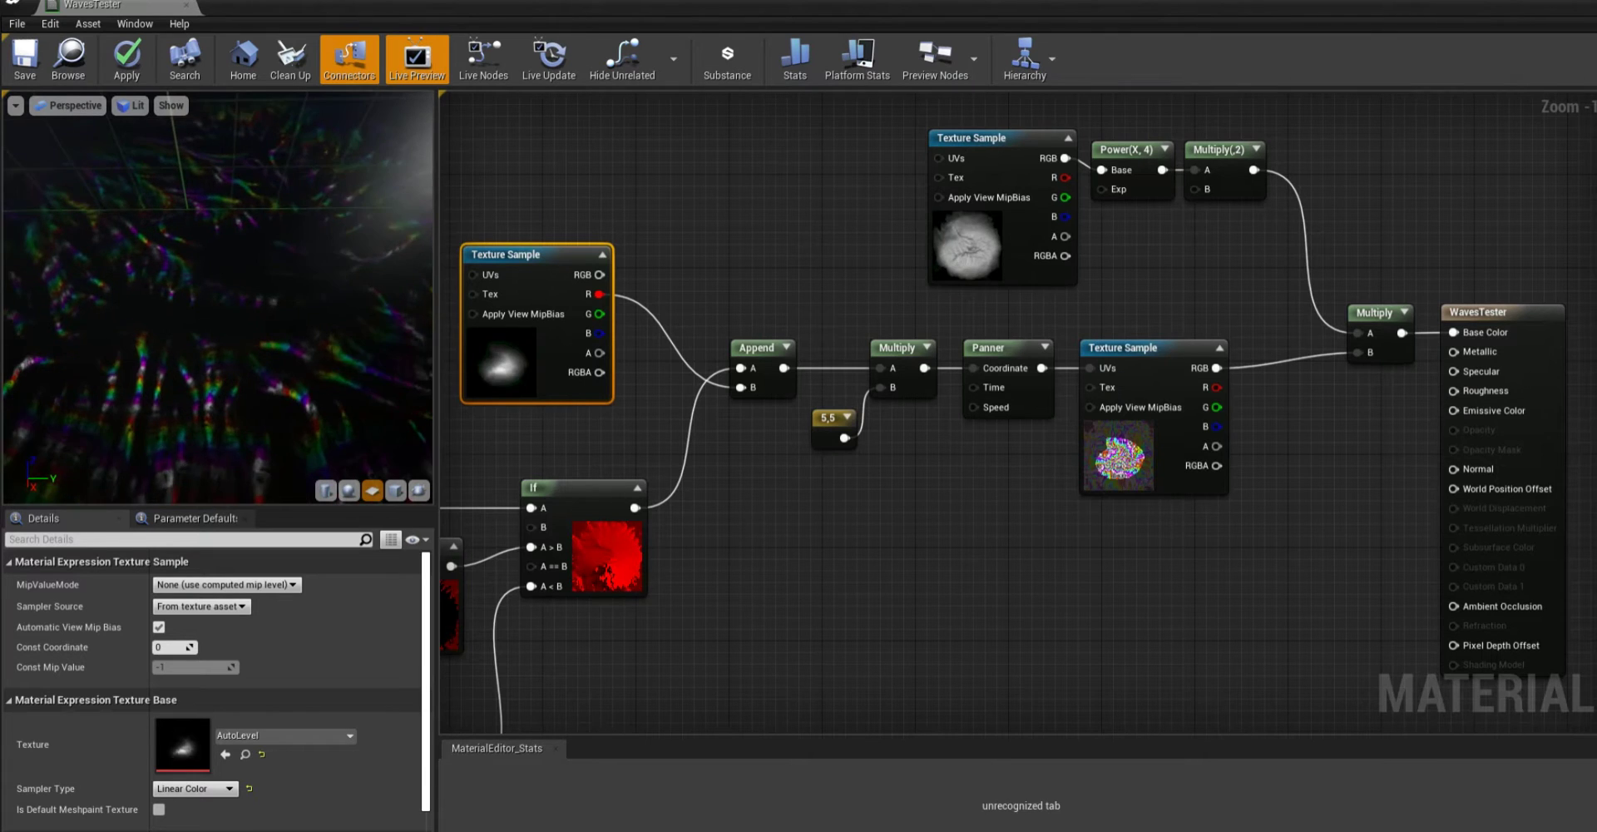
right_click_drag(169, 346, 169, 355)
left_click_drag(228, 325, 224, 312)
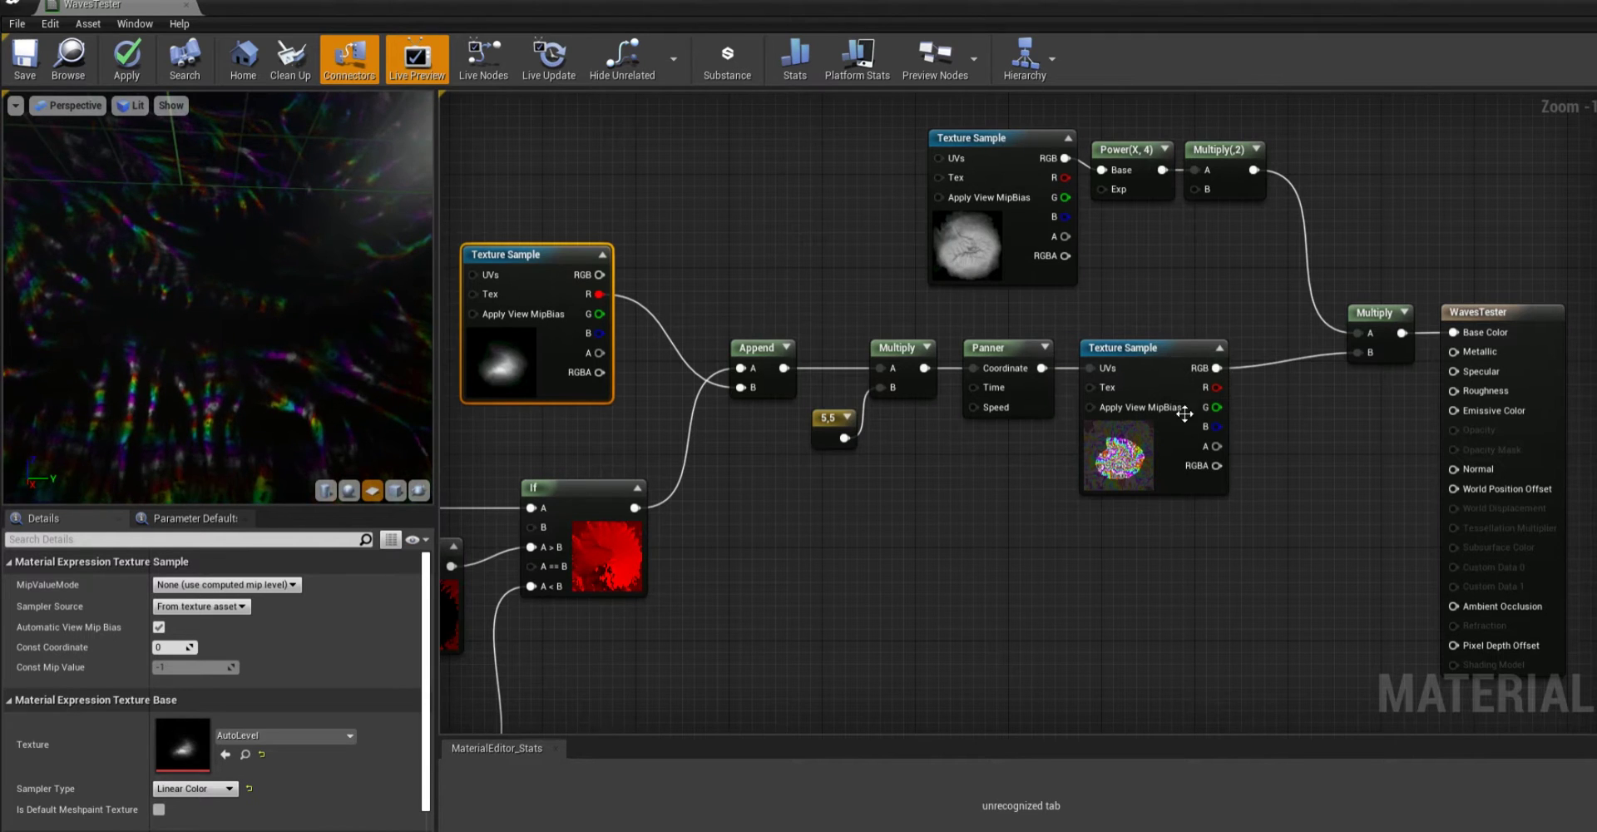
Step: Line up the flow Texture Sample, Power and Multiply(,2) nodes in a row, and move the final Multiply node away from the WavesTester output
right_click_drag(1229, 278, 1062, 310)
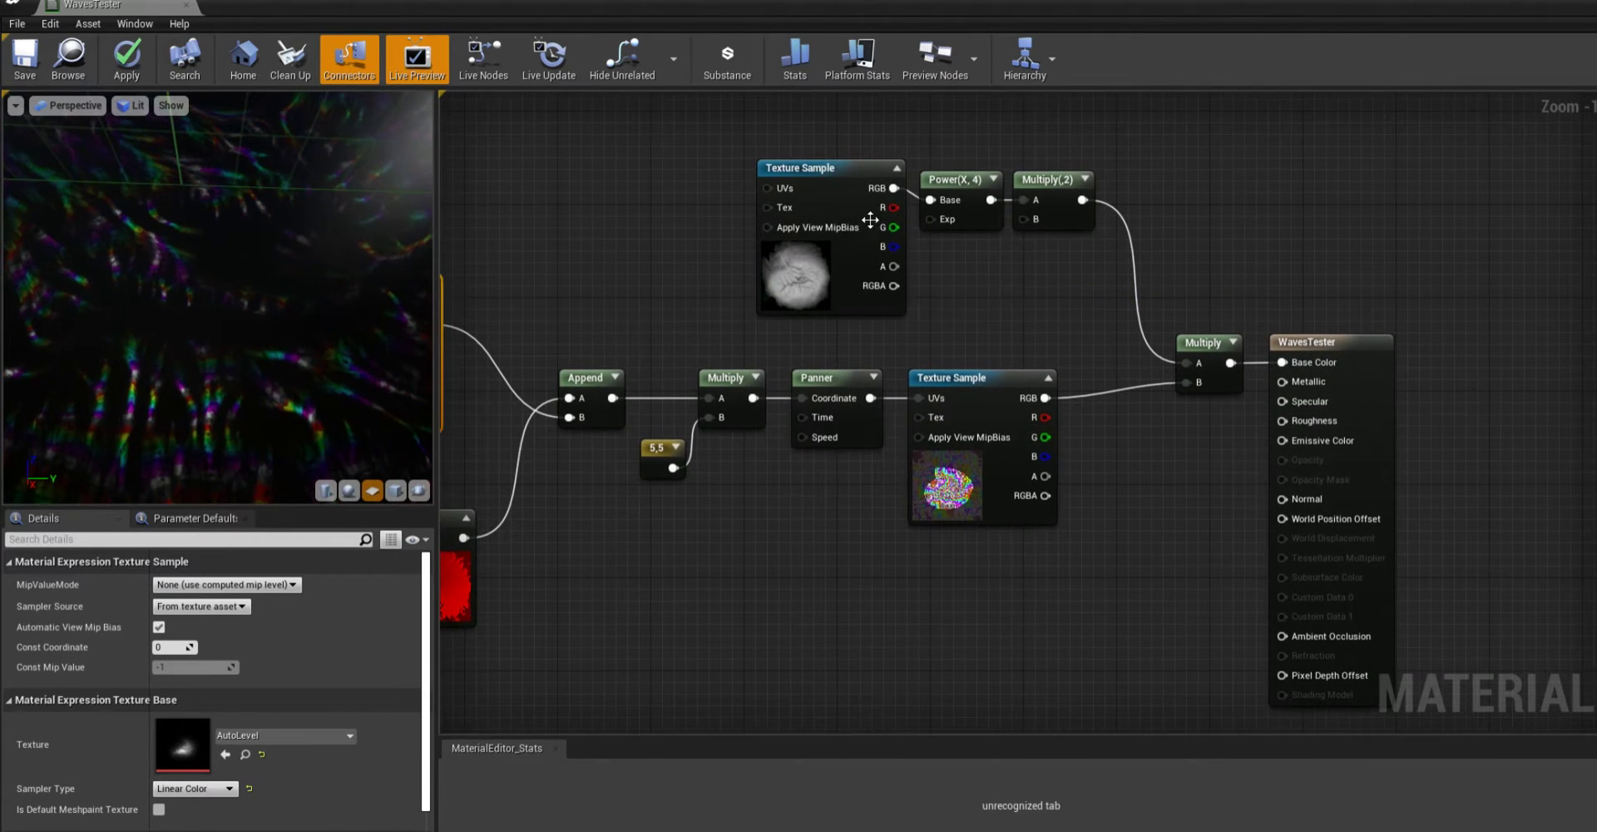
left_click_drag(840, 168, 815, 170)
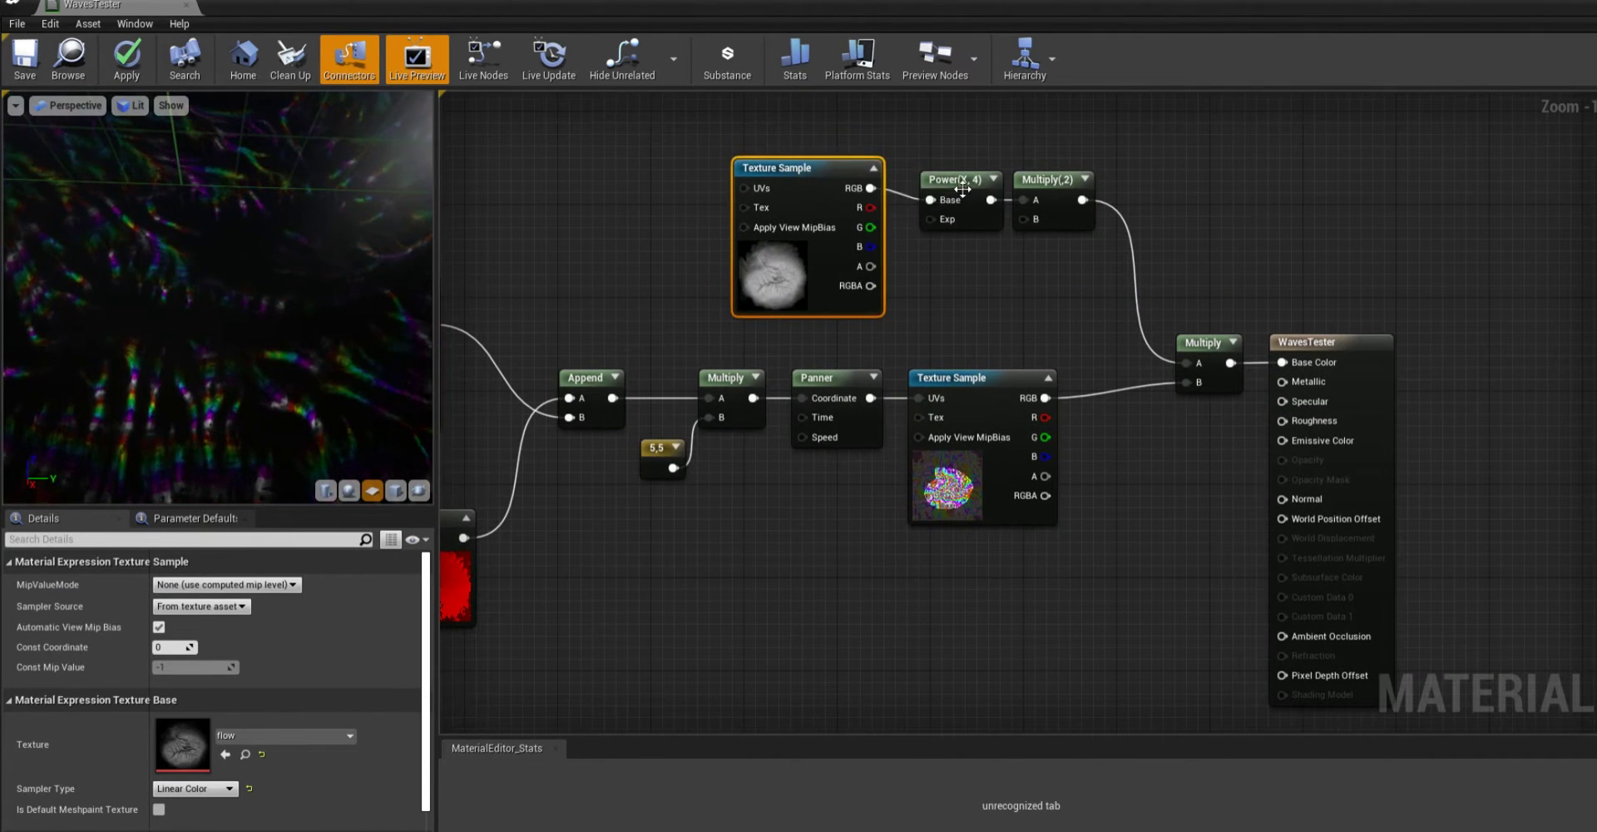
left_click_drag(965, 180, 940, 168)
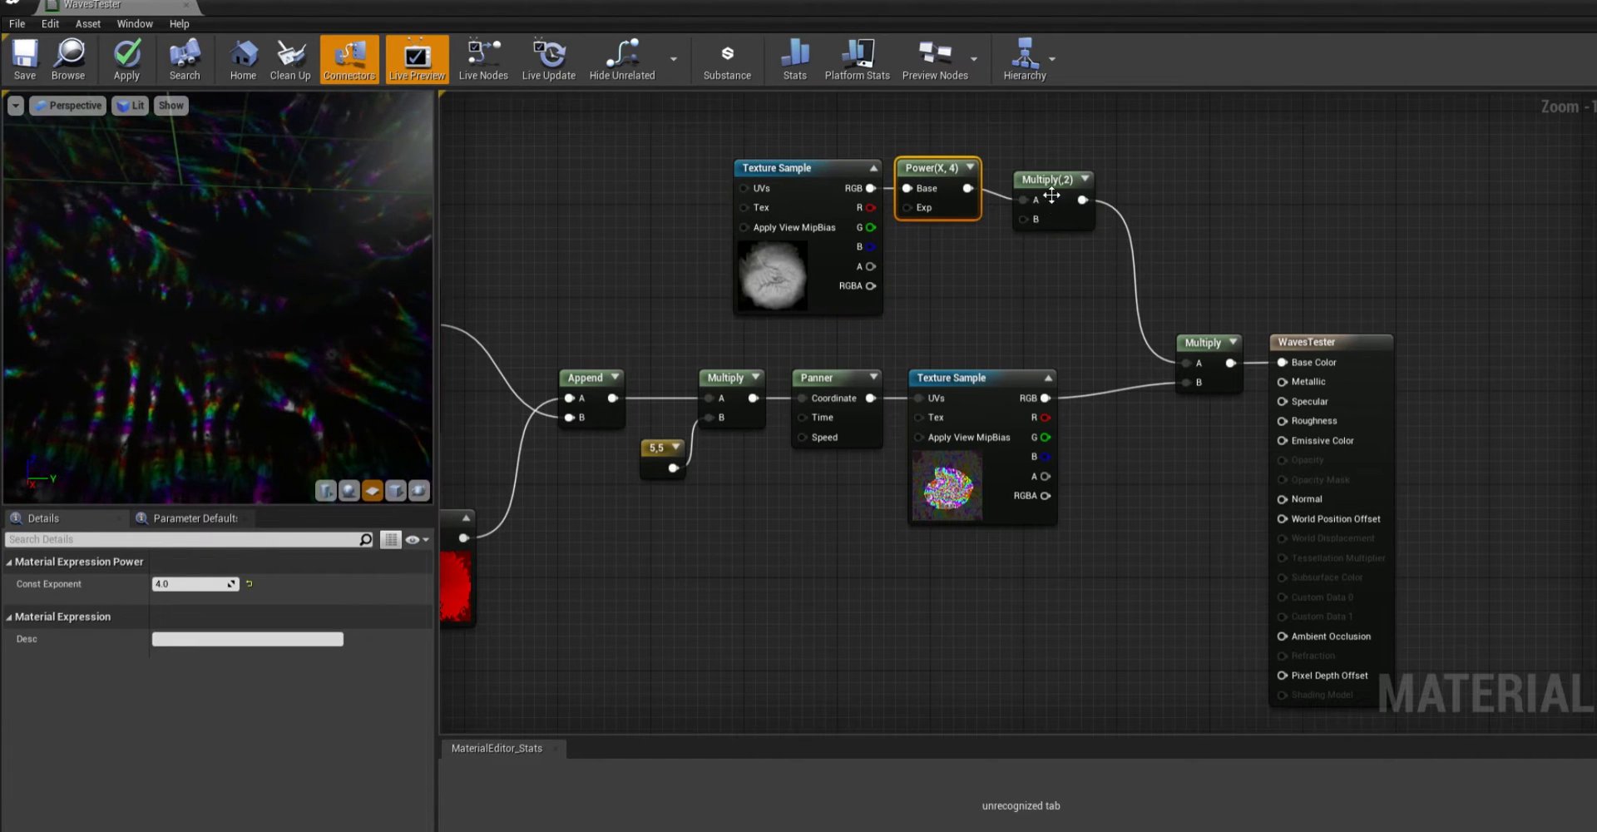
left_click_drag(1057, 184, 1035, 175)
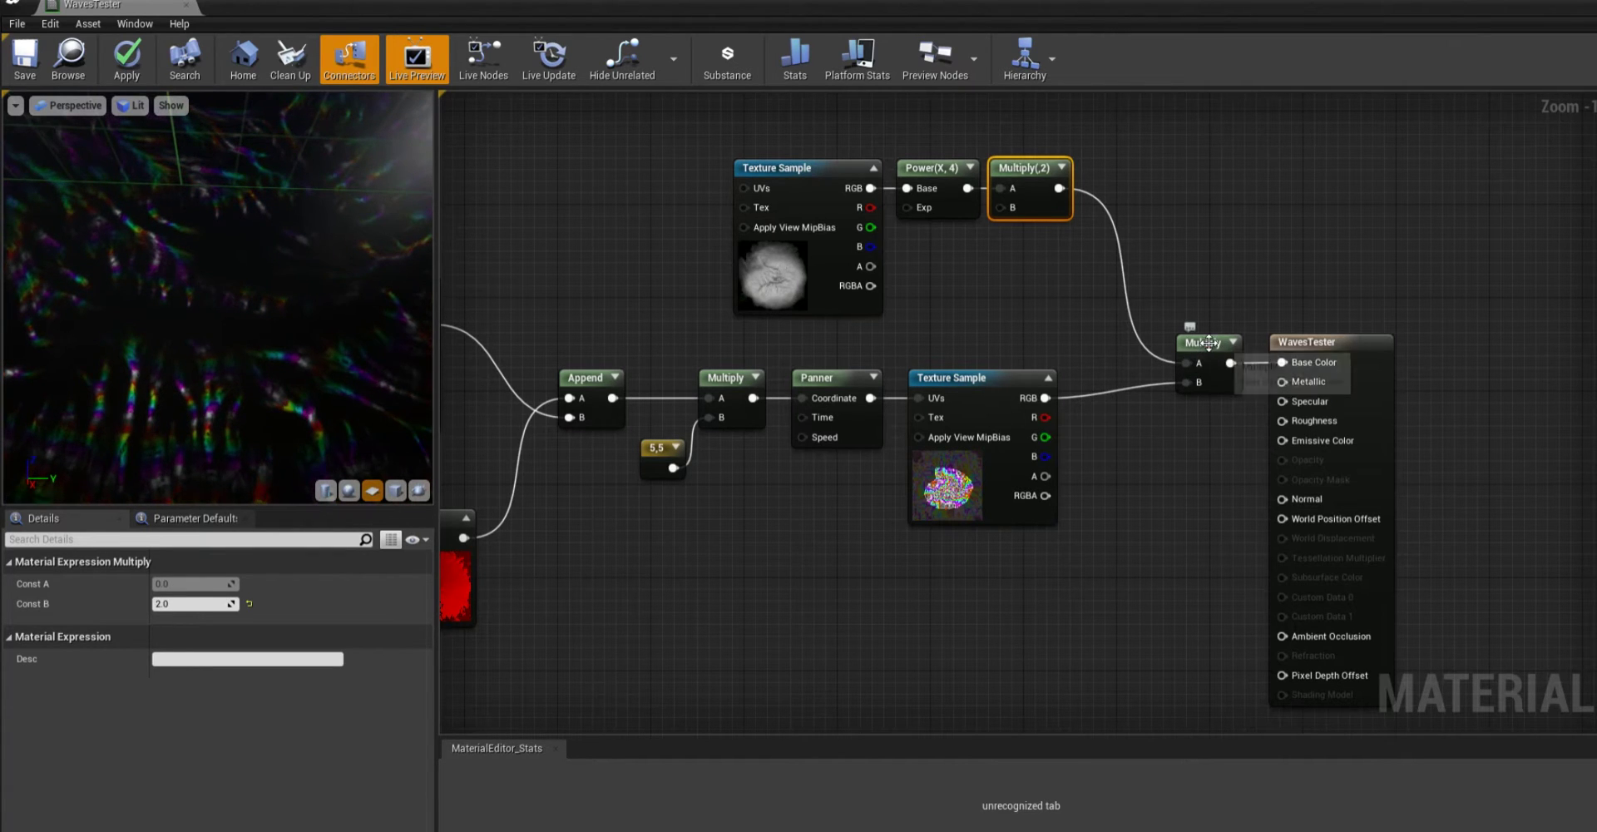
left_click_drag(1206, 348, 1171, 360)
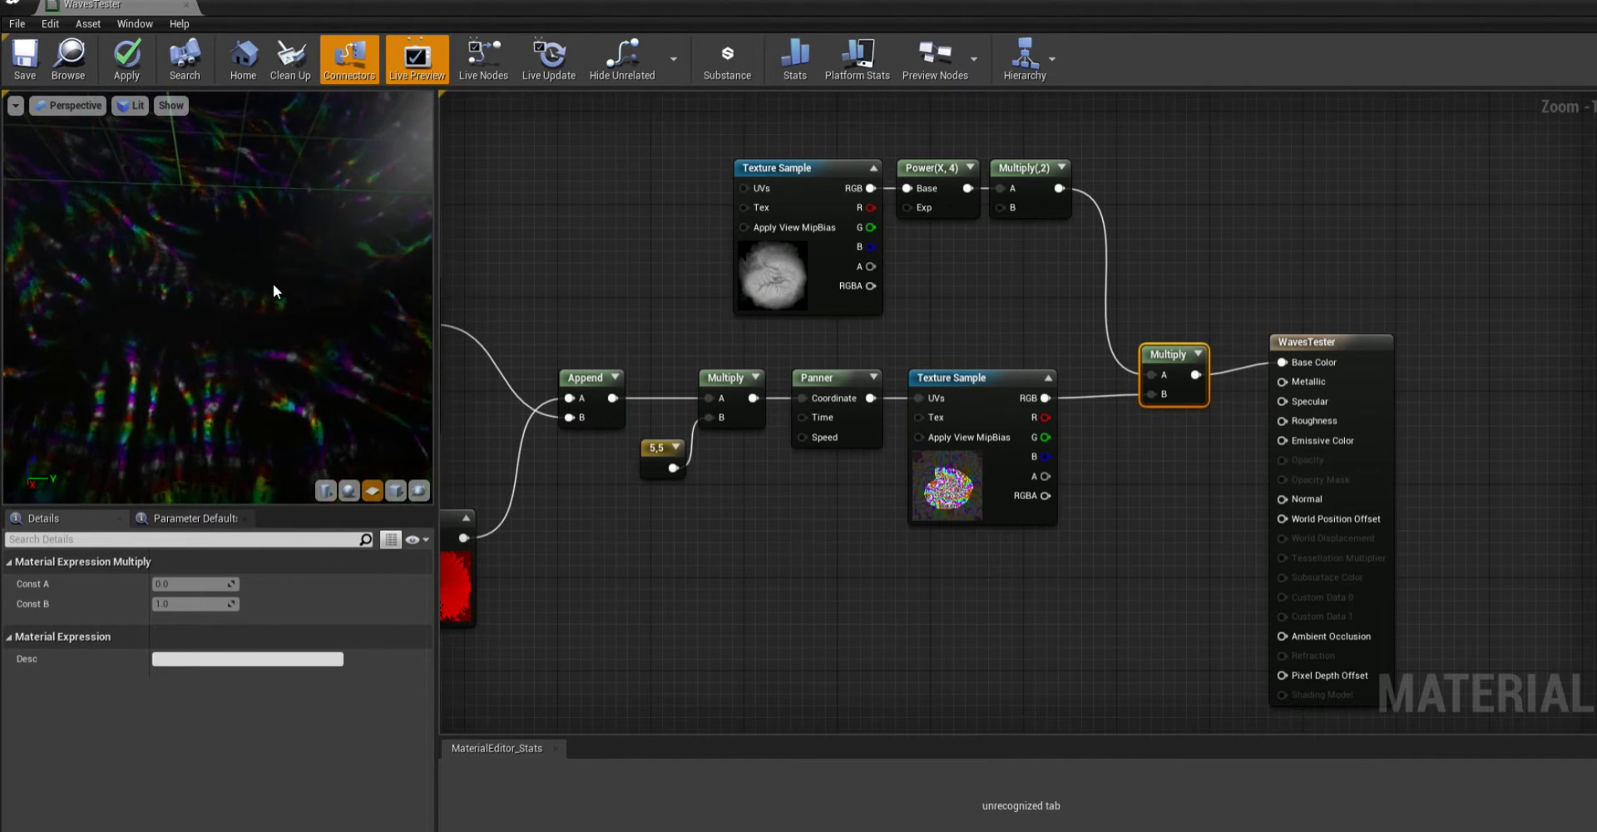
Step: Examine the flow-masked checker animation close up on the preview plane, from above and at low angles
right_click_drag(273, 285, 265, 331)
left_click_drag(264, 331, 252, 286)
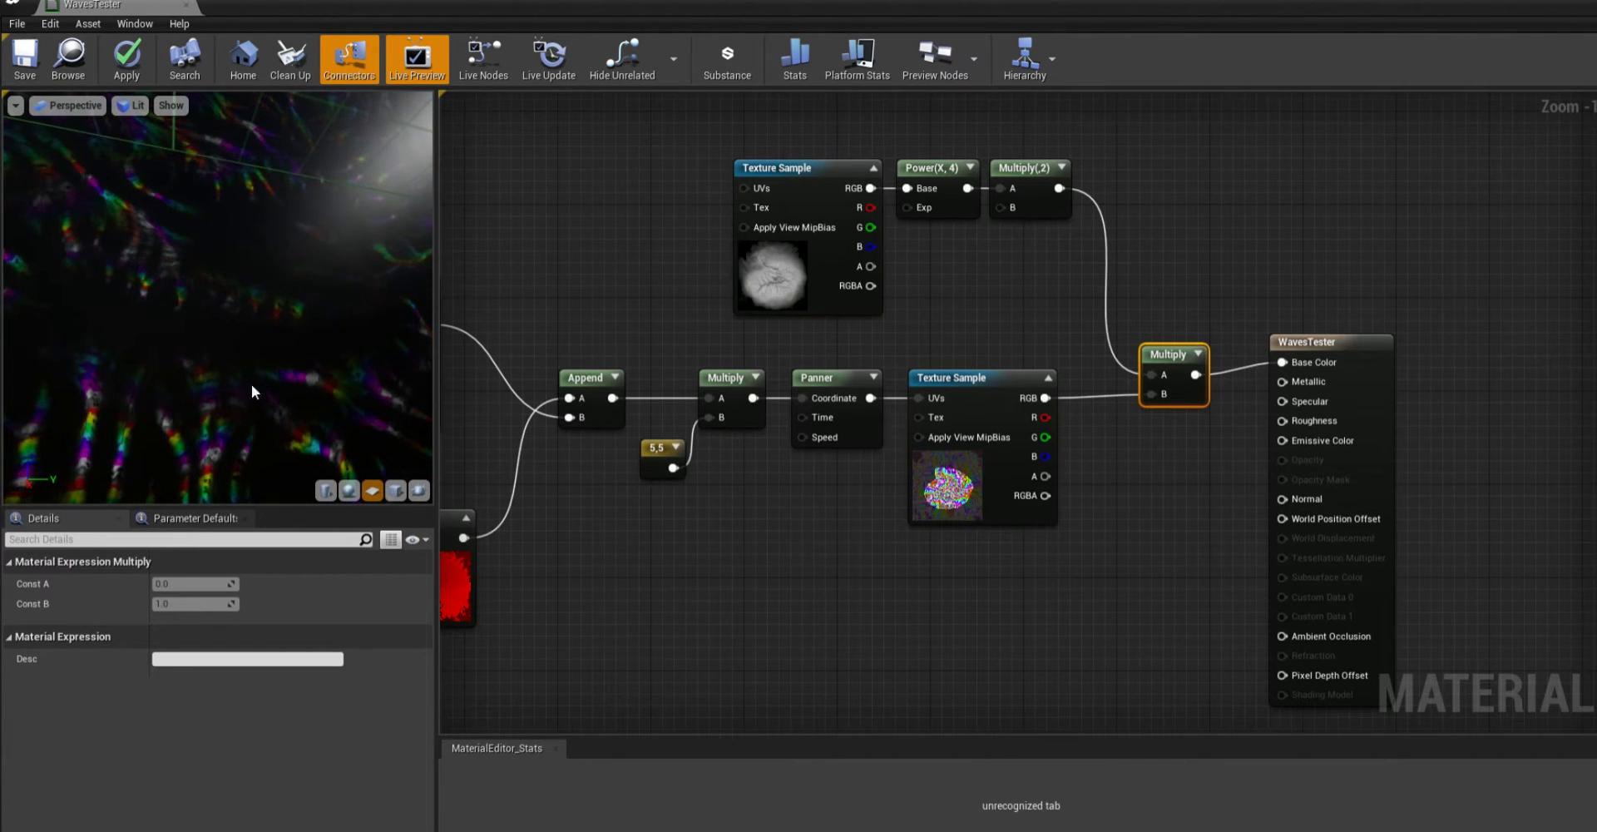
left_click_drag(321, 268, 331, 207)
right_click_drag(278, 252, 278, 261)
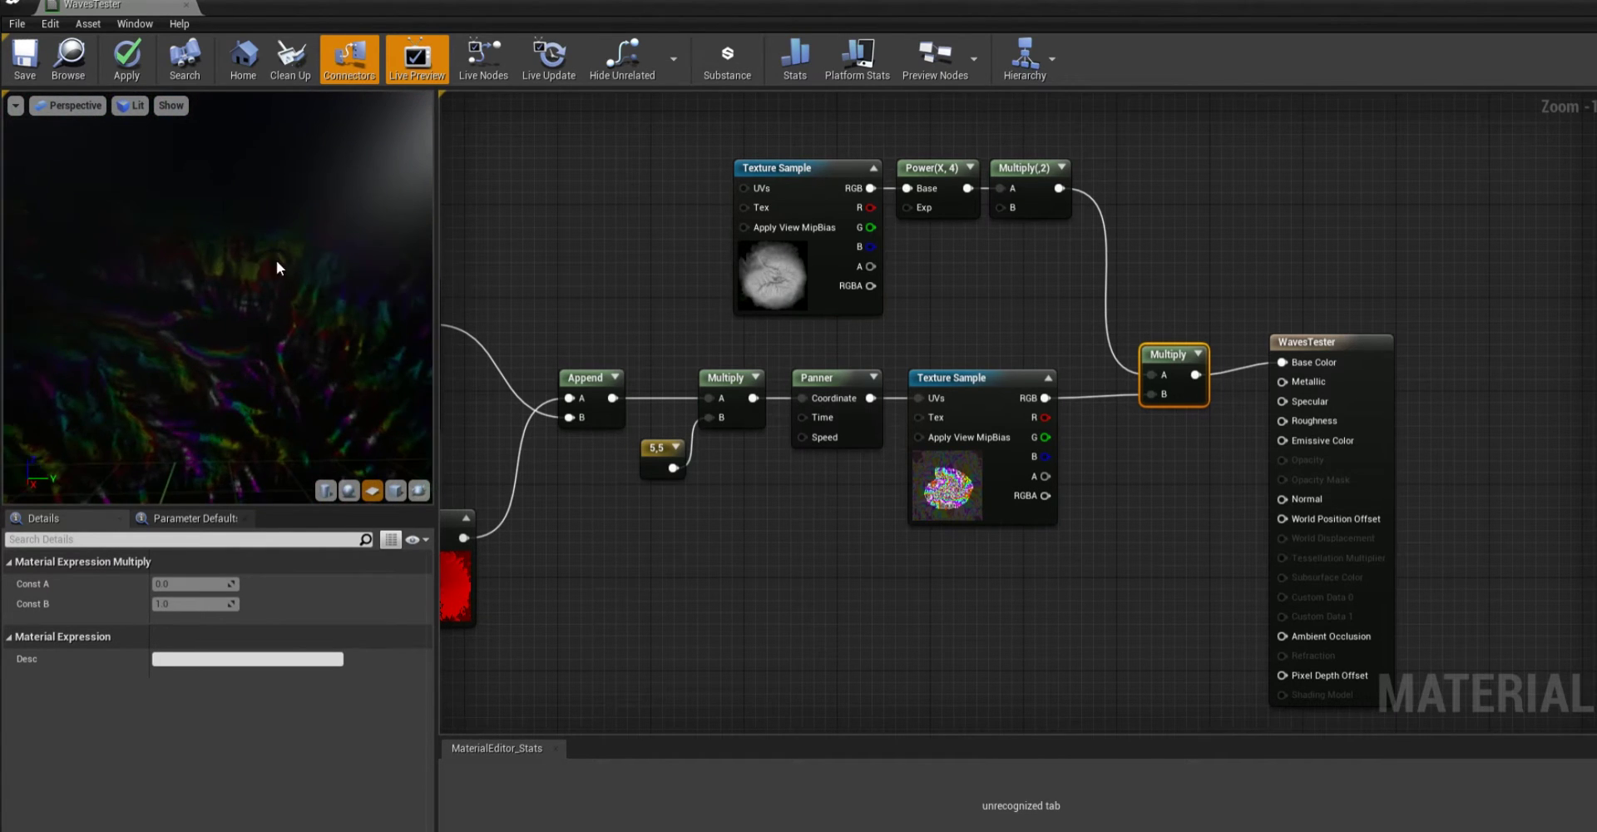
left_click_drag(246, 275, 245, 287)
right_click_drag(245, 287, 241, 316)
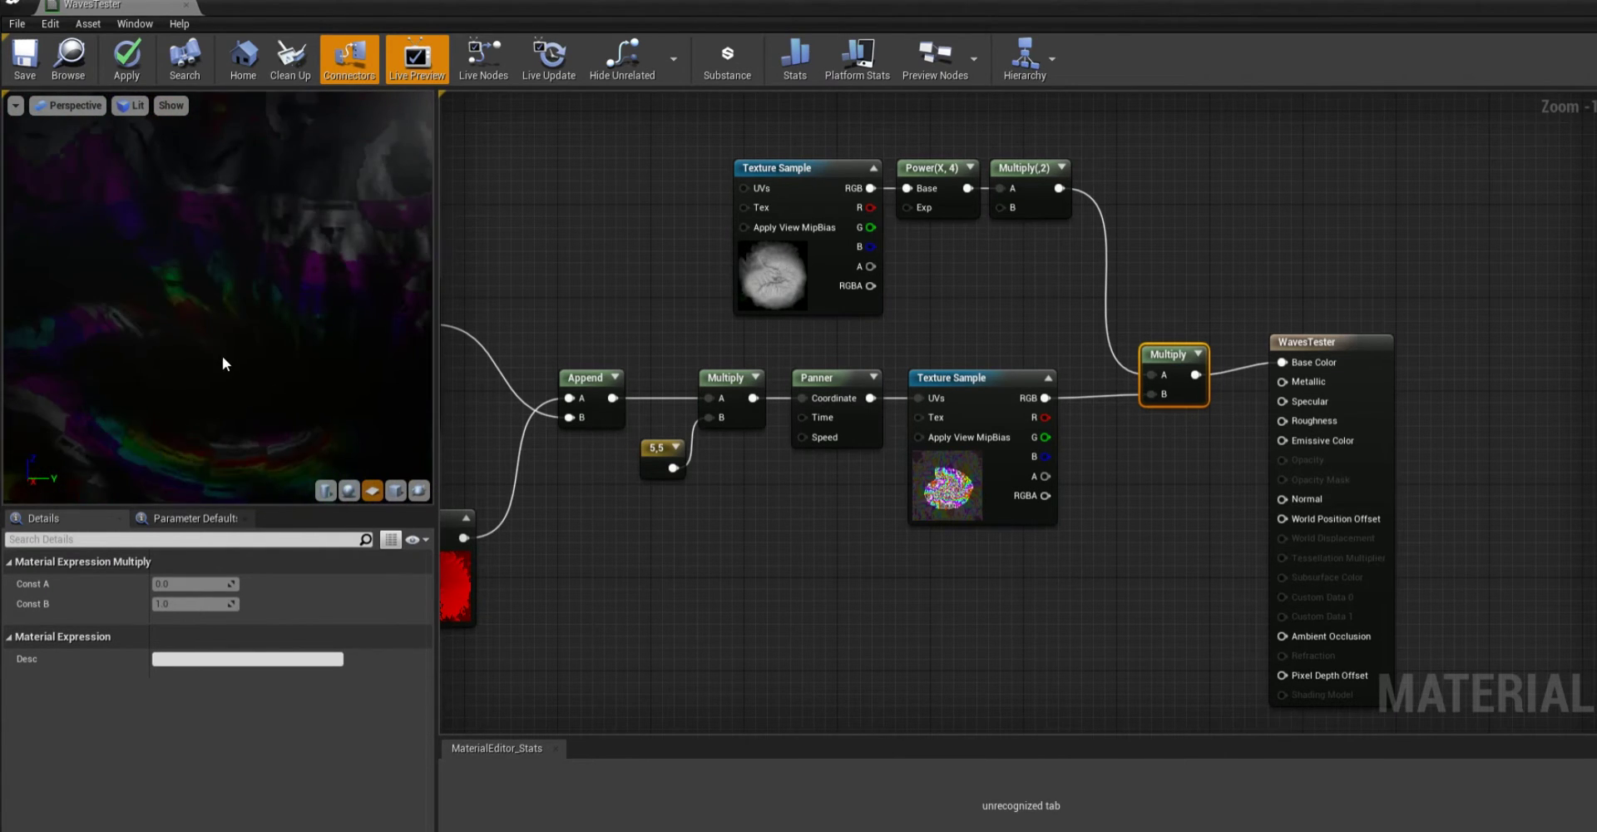
mouse_move(221, 360)
left_mouse_down()
mouse_move(221, 329)
mouse_move(221, 378)
mouse_move(221, 353)
left_mouse_up()
right_click_drag(221, 352, 222, 395)
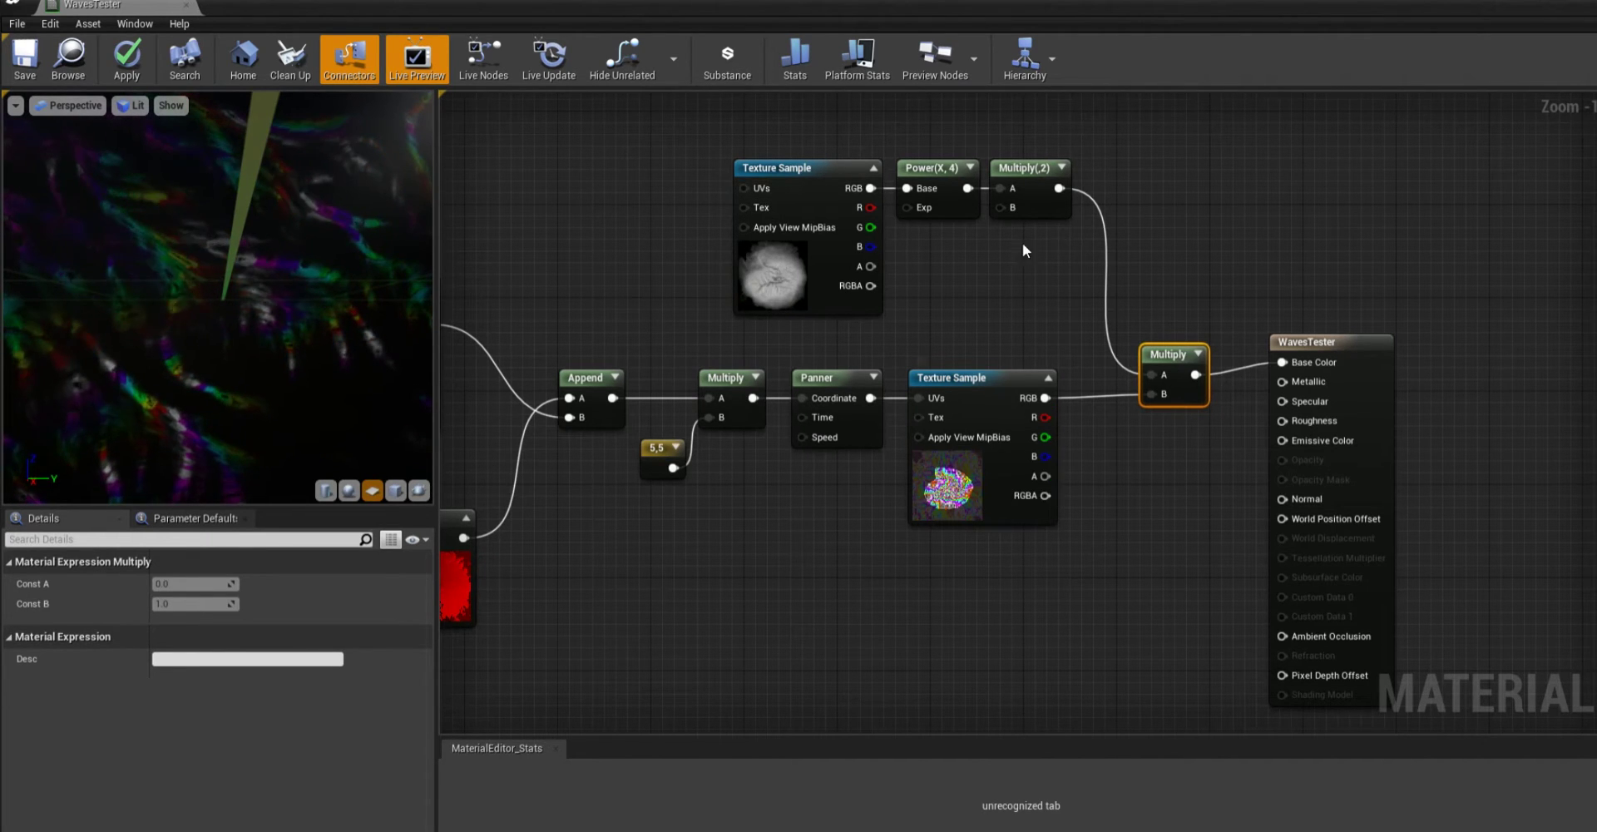
Step: Set the constant exponent of the Power node after the flow Texture Sample to 2
left_click(922, 170)
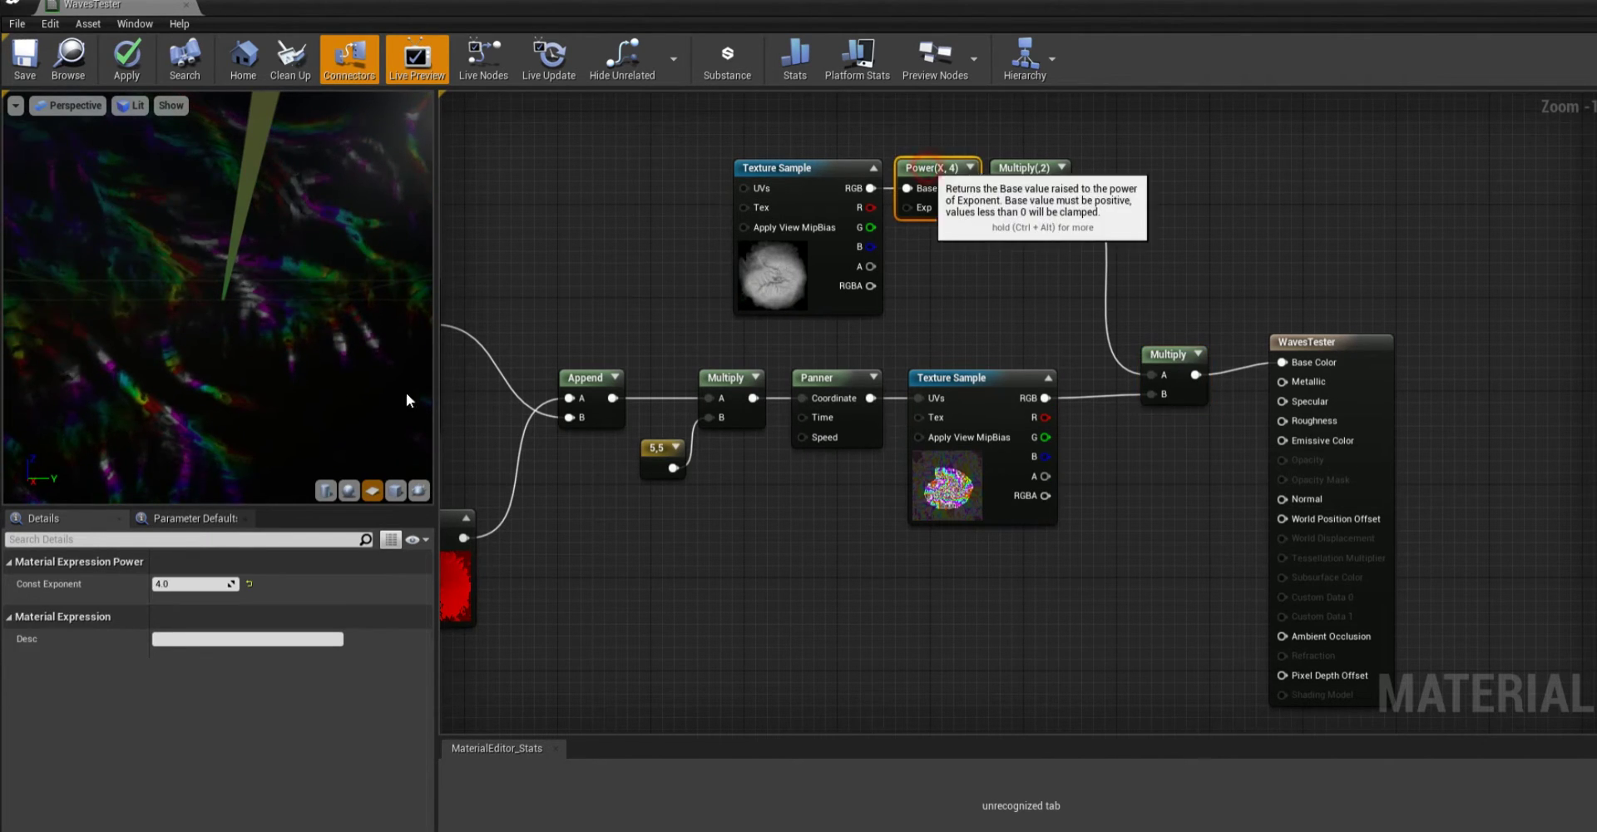
left_click(185, 580)
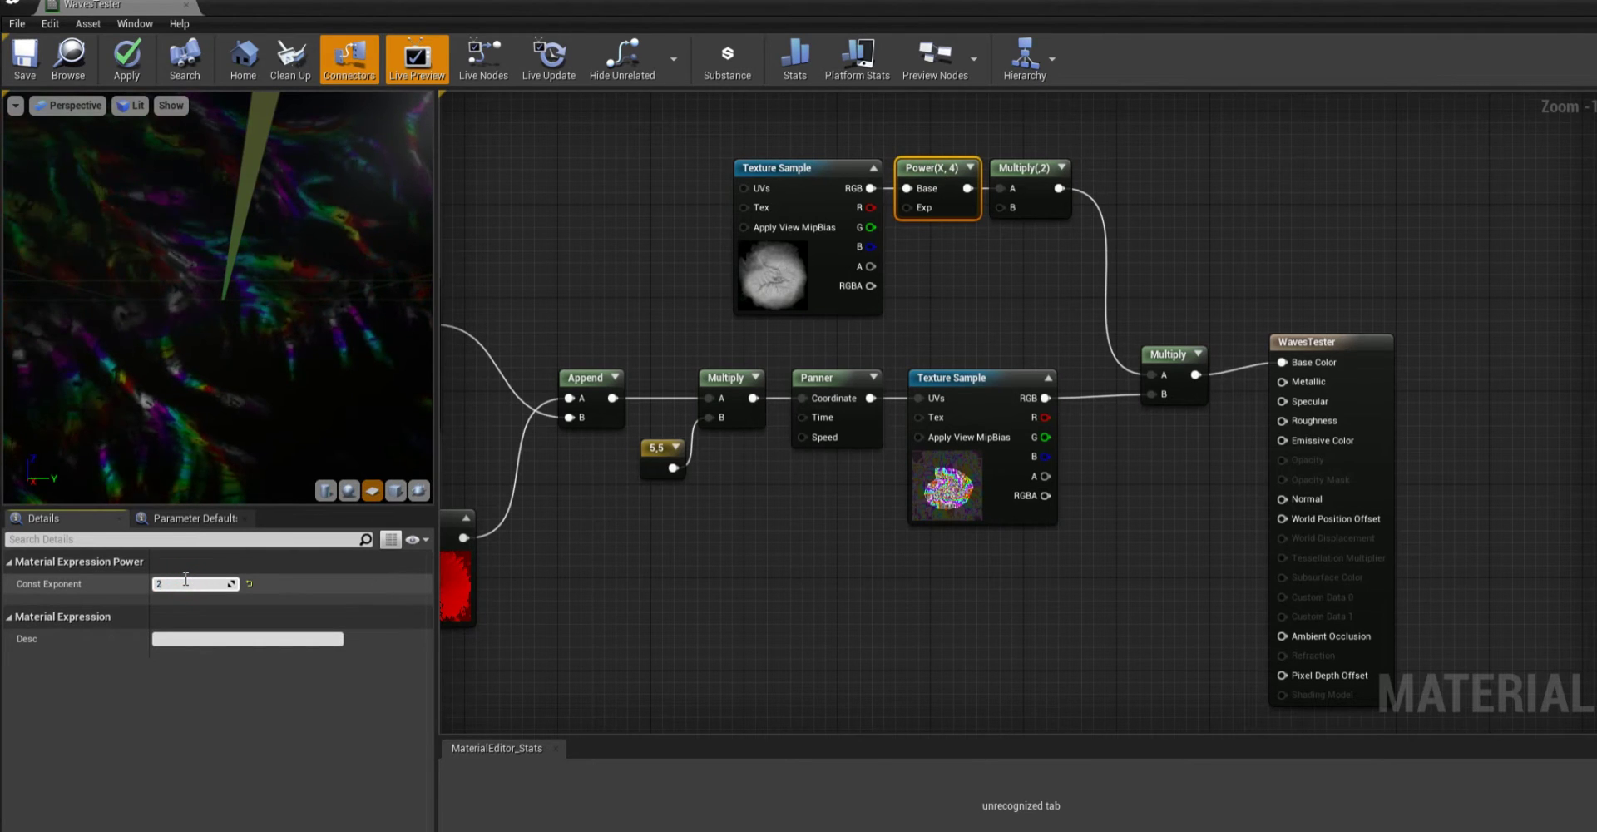
key("Return")
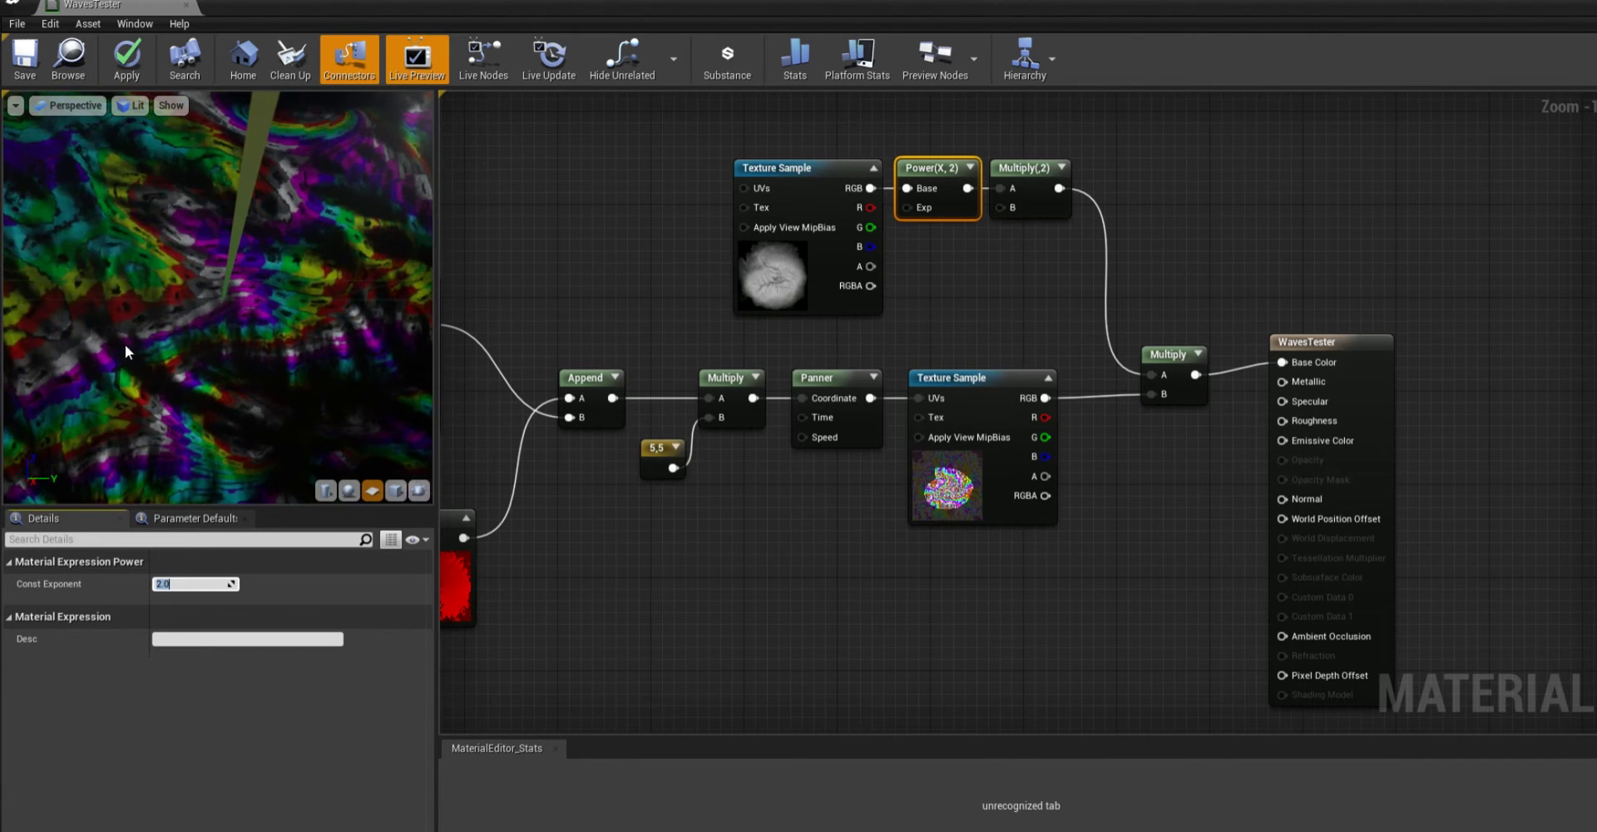
left_click(207, 323)
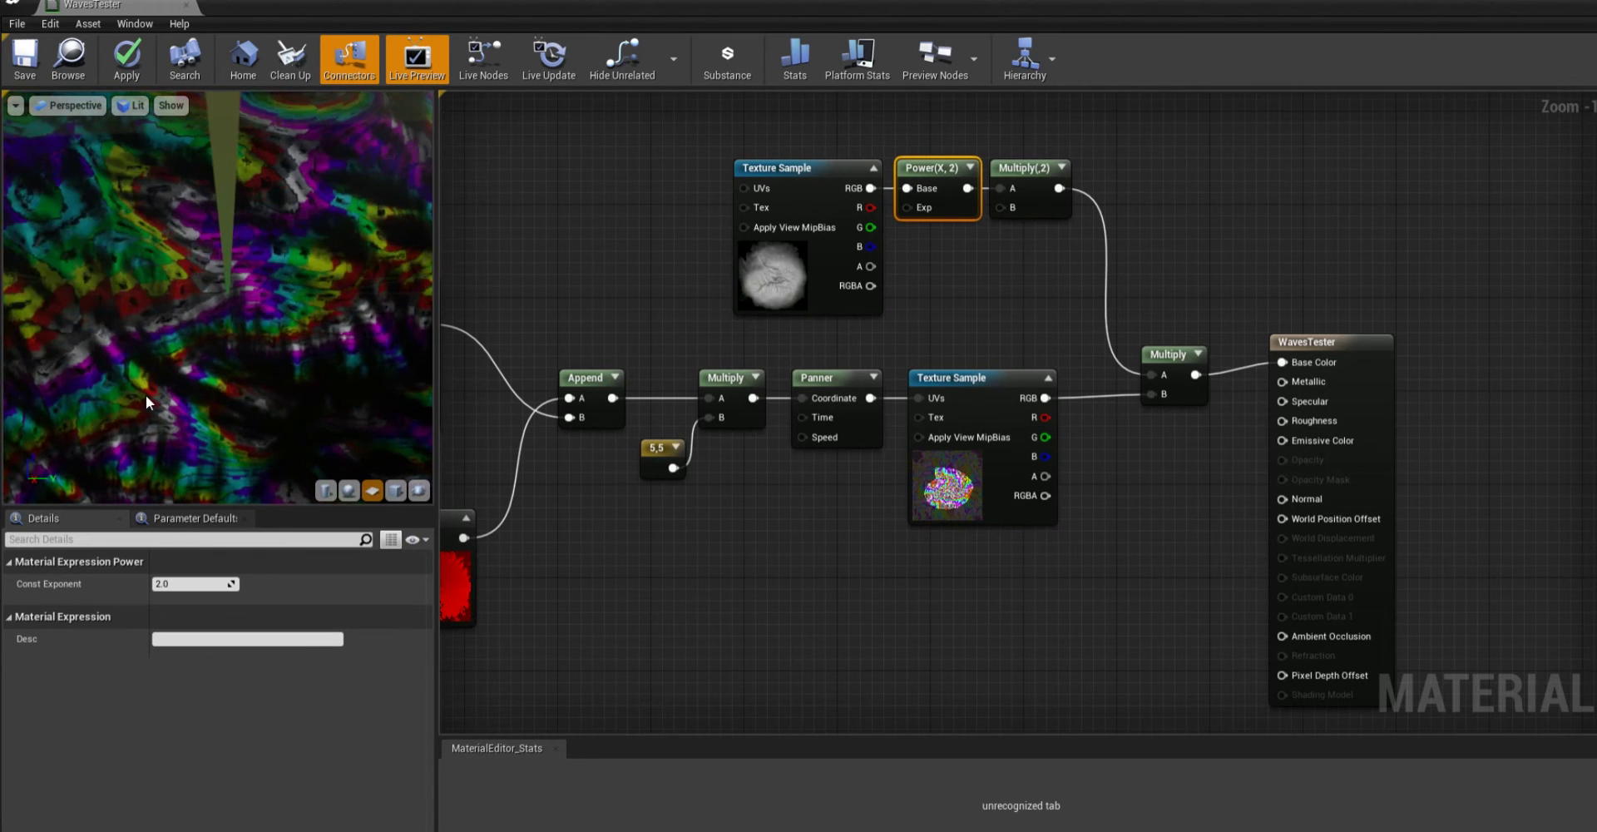
Step: Examine the moving checker pattern on the preview plane against the heightmap, Arctangent2, Divide and If nodes that steer it
left_click_drag(146, 396, 182, 439)
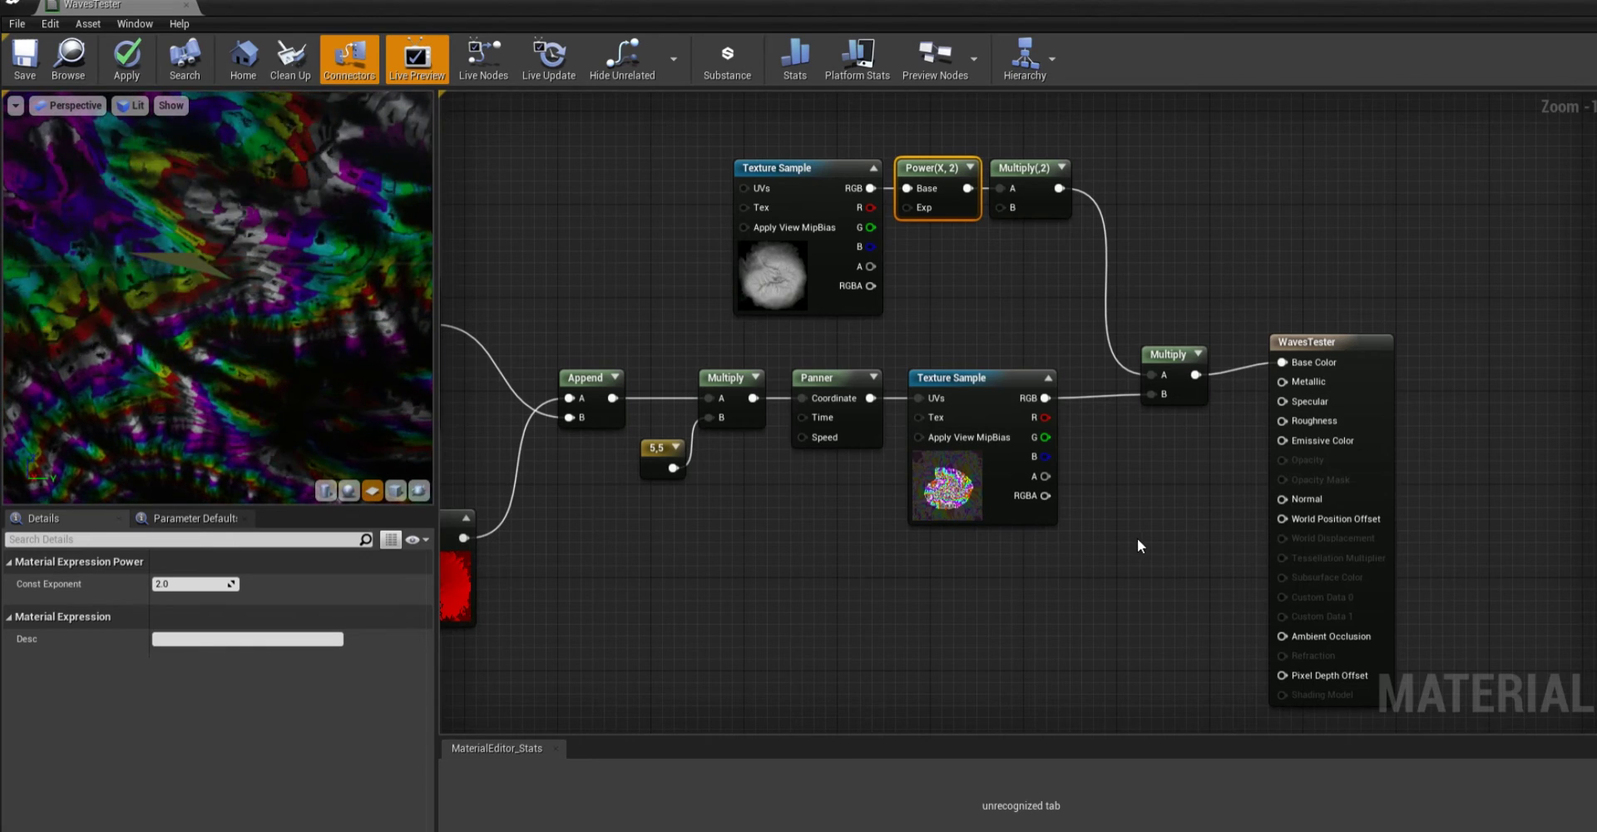
right_click_drag(646, 570, 1169, 431)
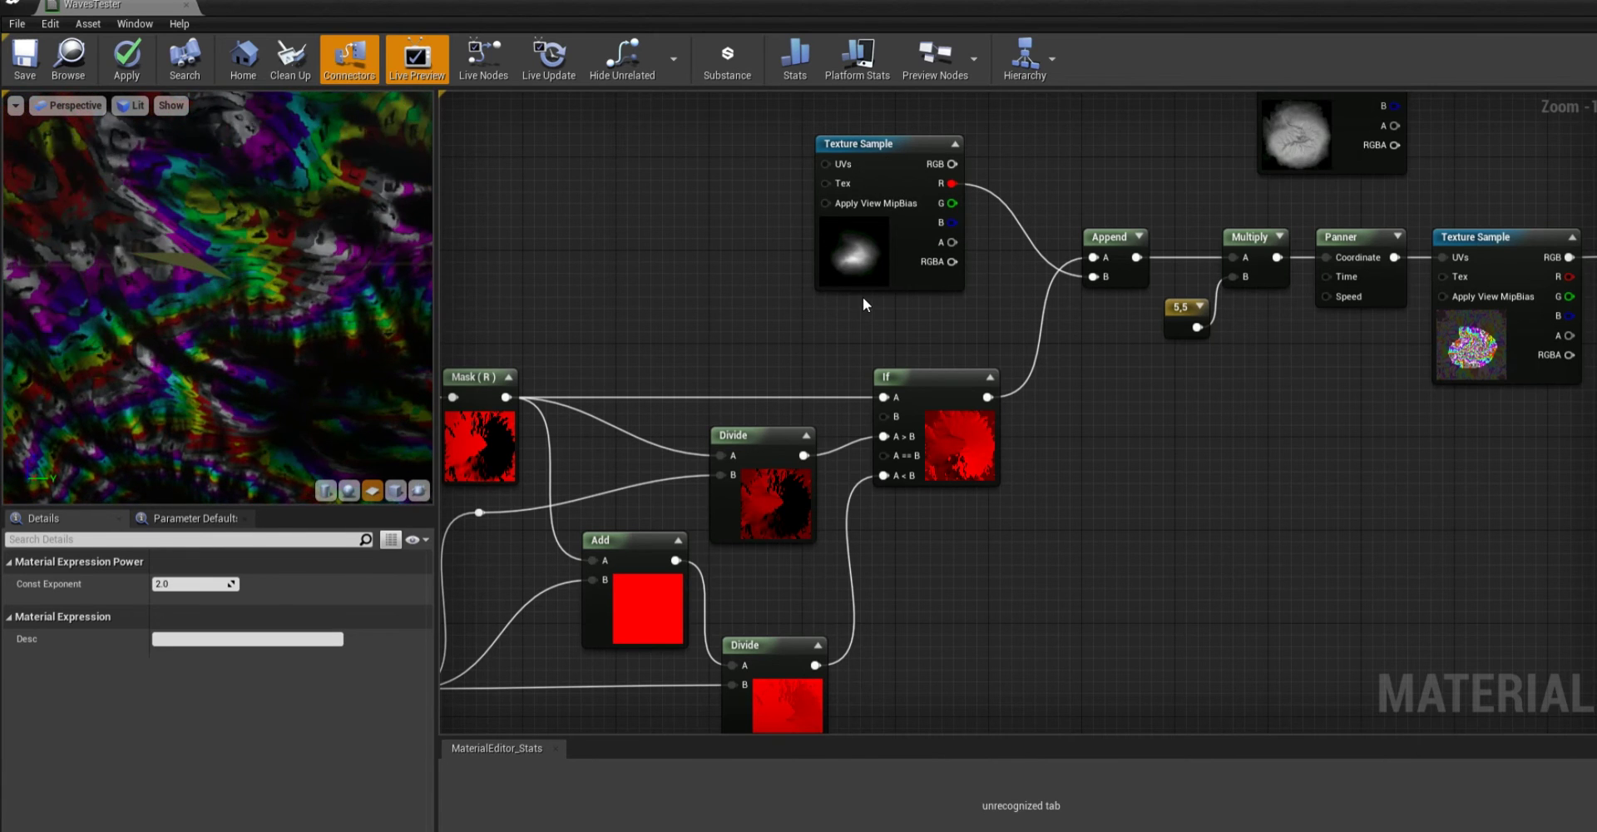
right_click_drag(1245, 471, 1389, 325)
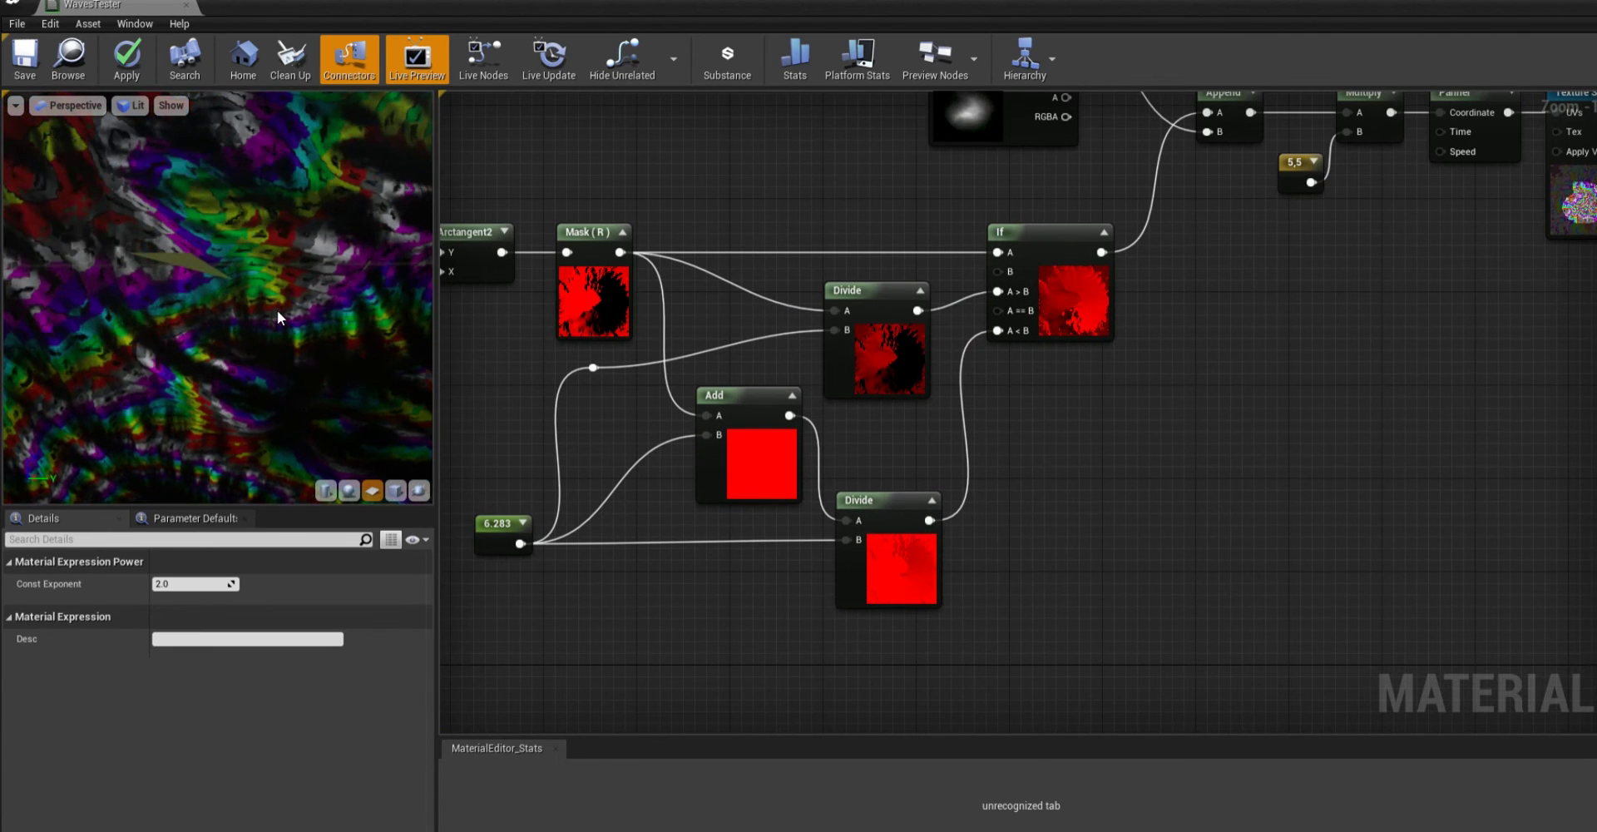
left_click_drag(270, 397, 308, 391)
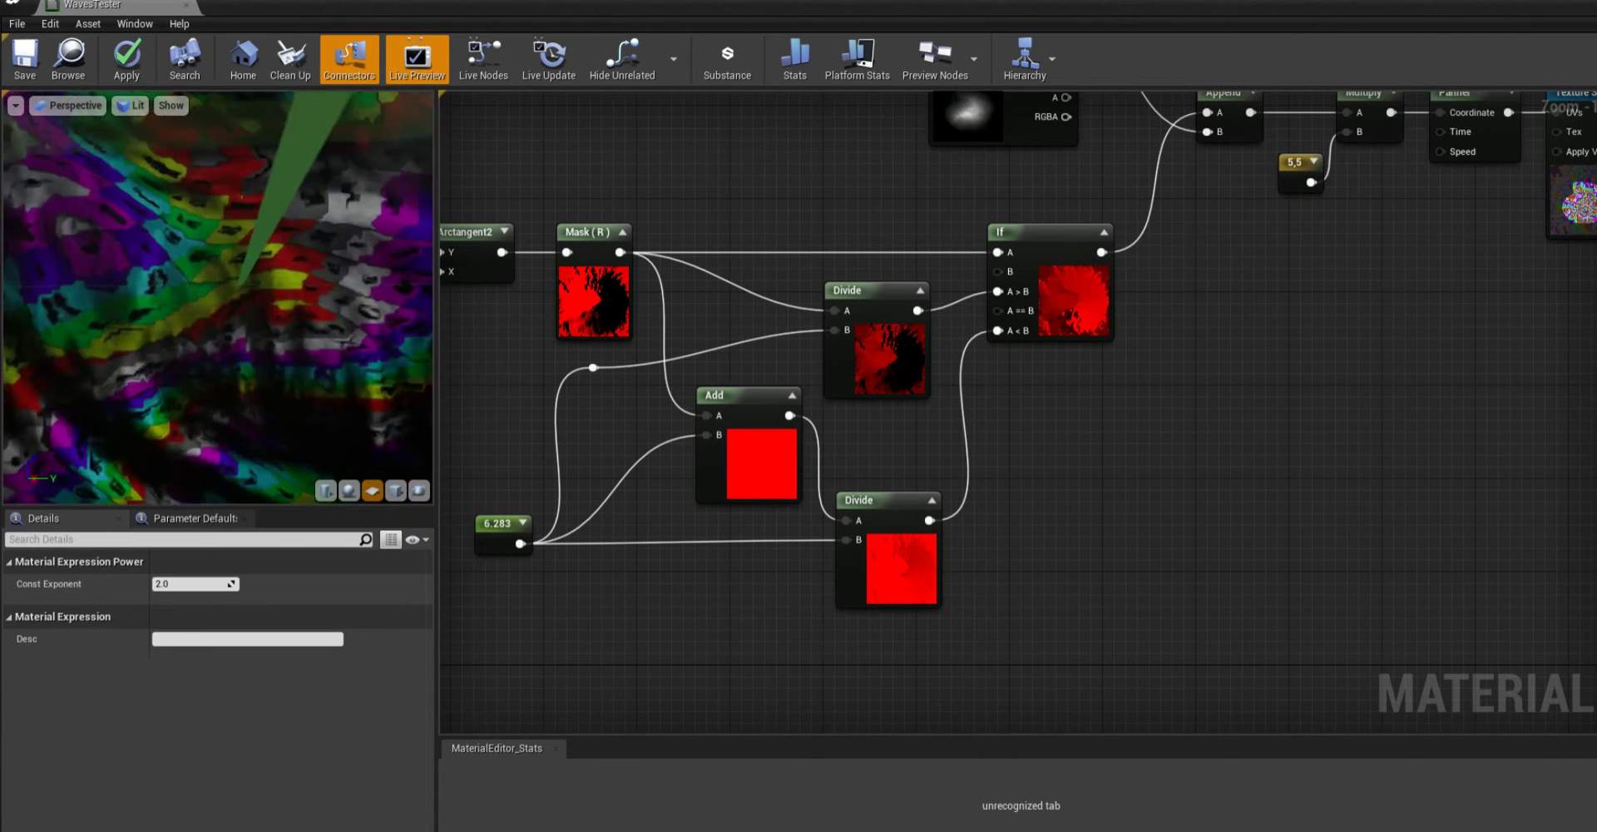
right_click_drag(269, 397, 224, 470)
left_click_drag(257, 308, 248, 349)
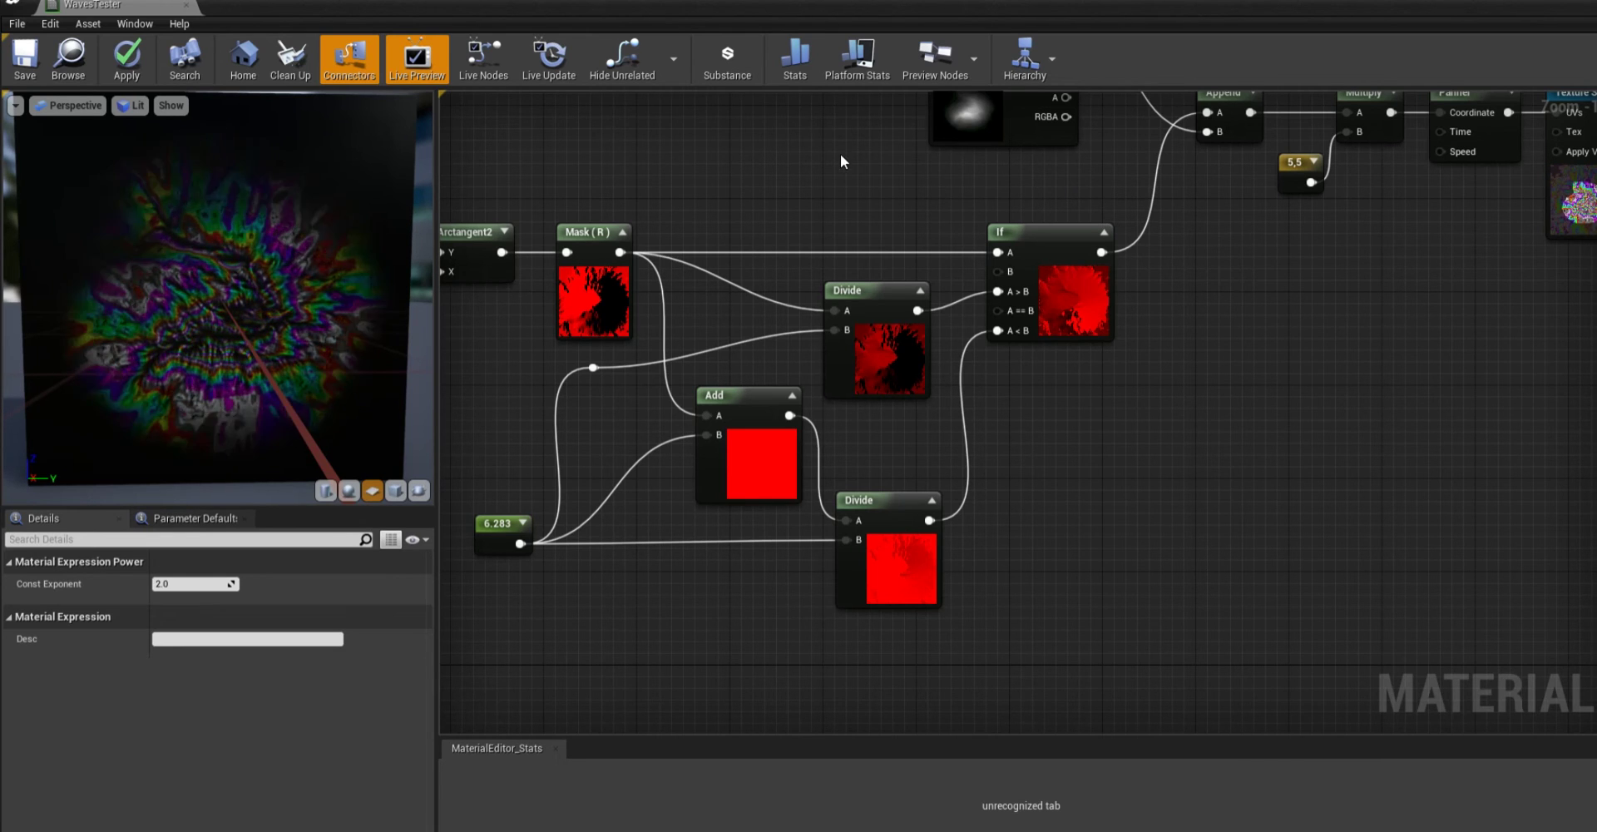
right_click_drag(695, 174, 722, 177)
left_click_drag(269, 376, 242, 346)
right_click_drag(242, 346, 242, 300)
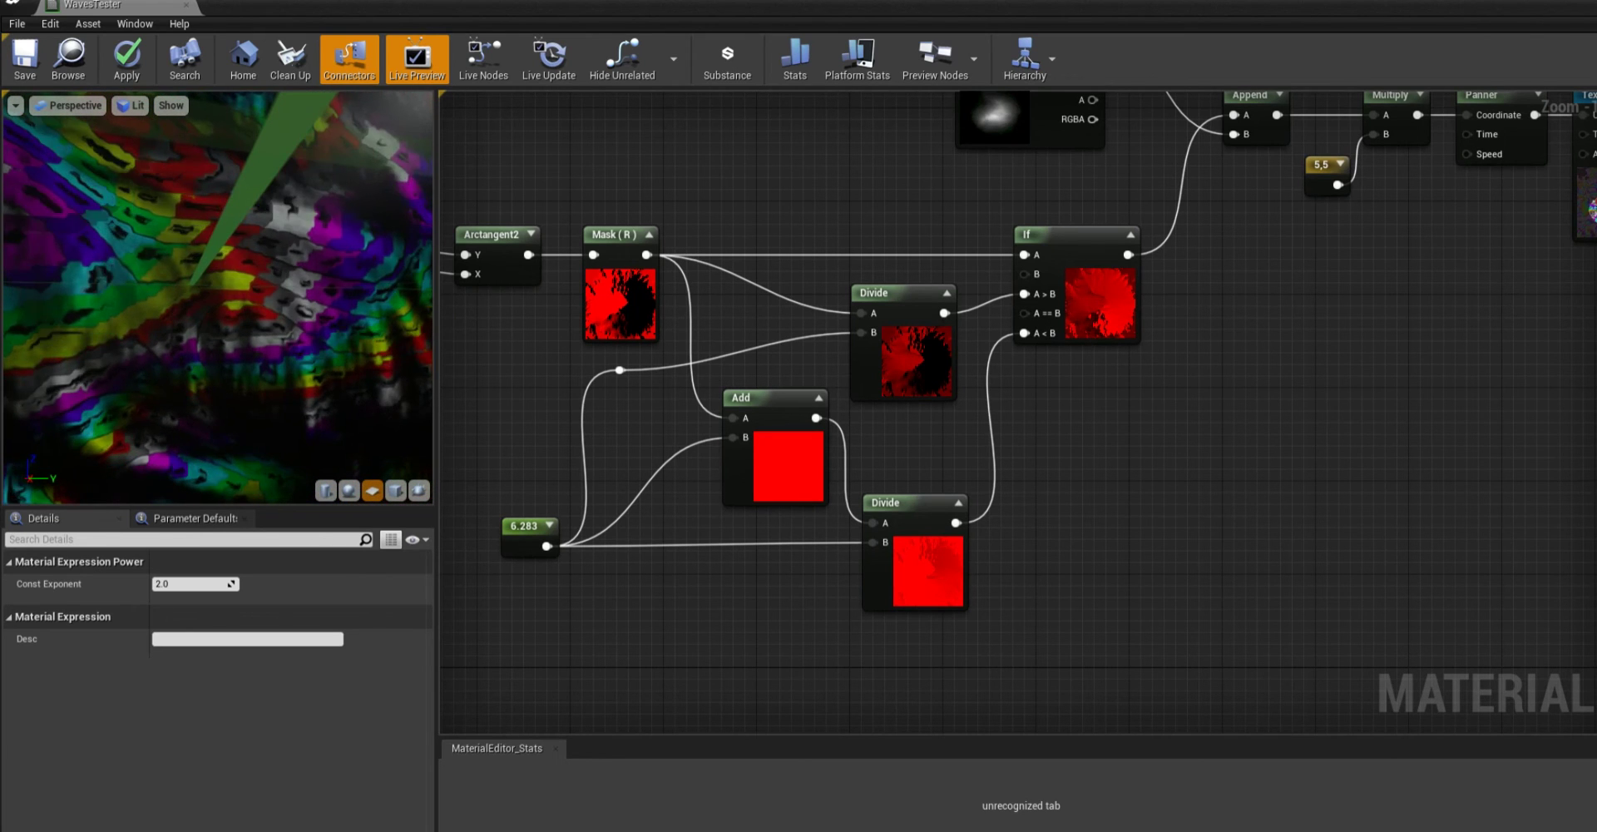
mouse_move(242, 300)
left_mouse_down()
mouse_move(234, 339)
mouse_move(225, 301)
left_mouse_up()
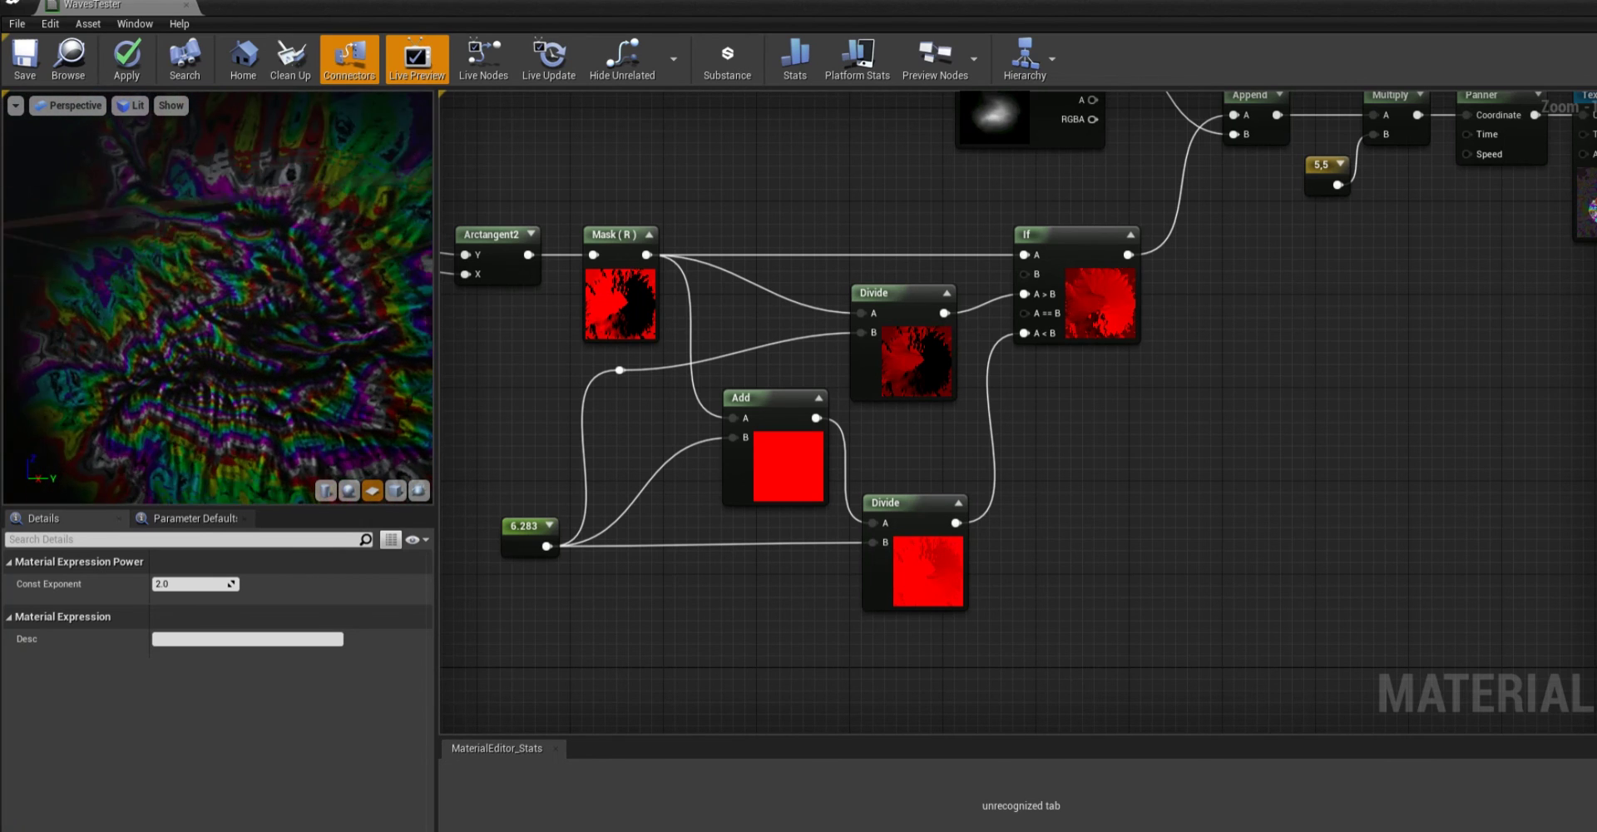
left_click_drag(320, 309, 320, 326)
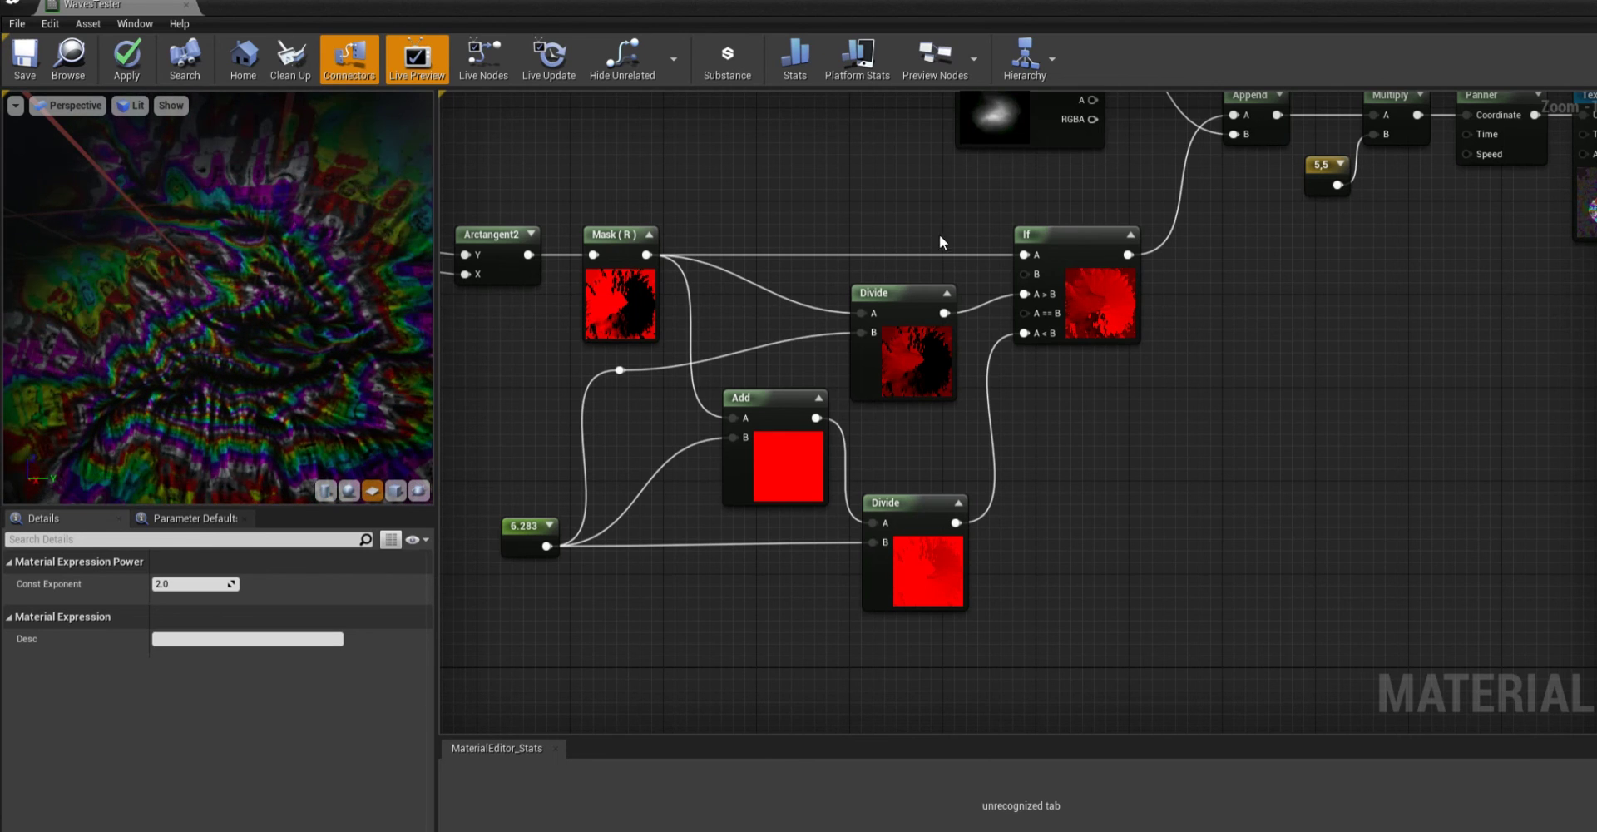
Step: Inspect the checker flow across the whole mountain from oblique angles and review the node chain from the normal map to Append
right_click_drag(994, 200, 798, 423)
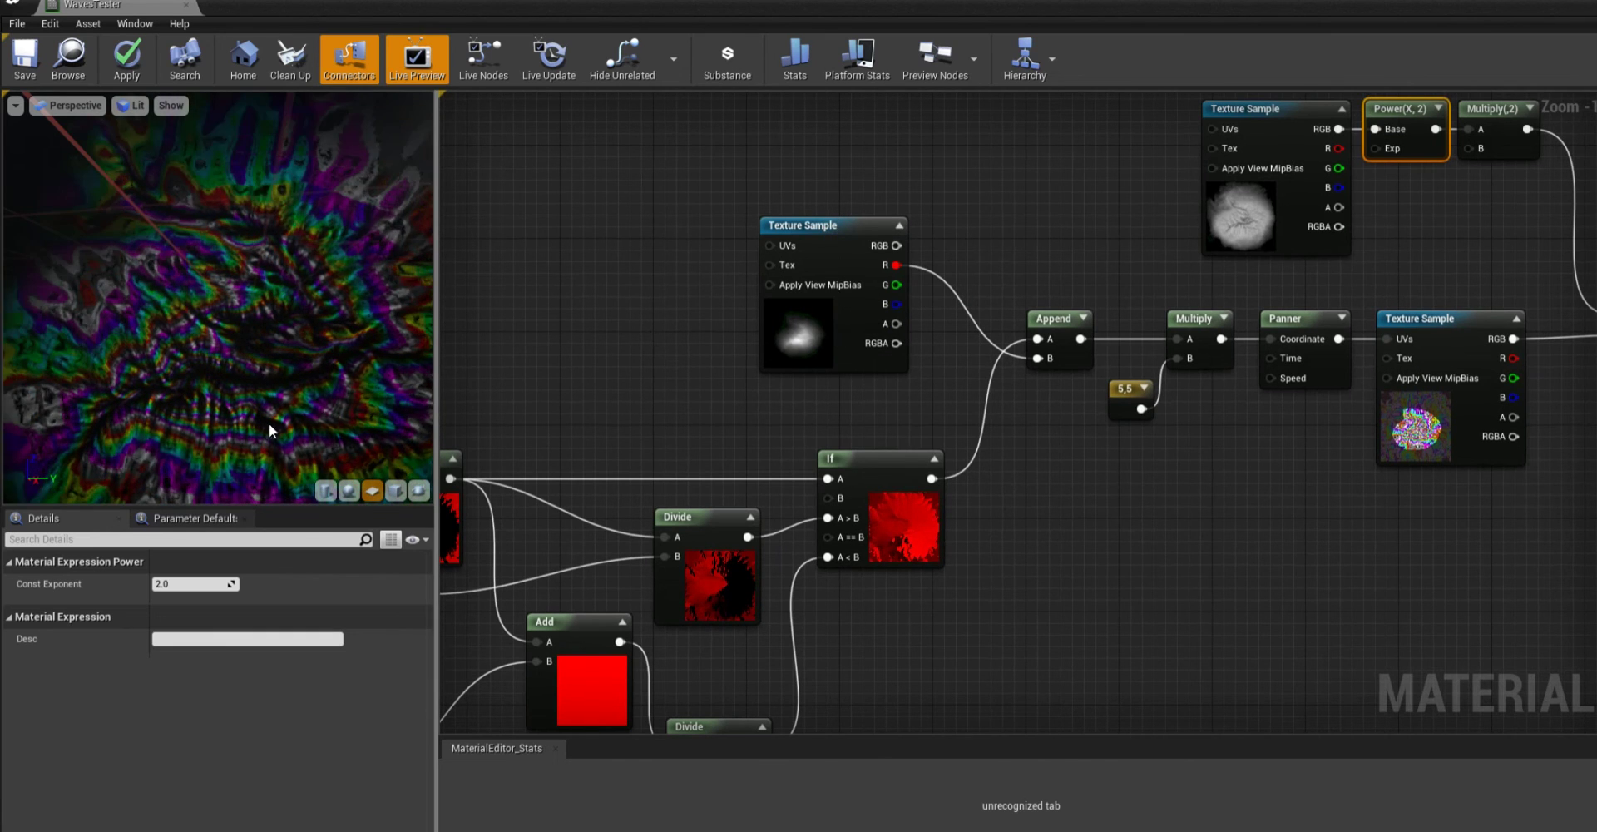
left_click_drag(271, 432, 287, 329)
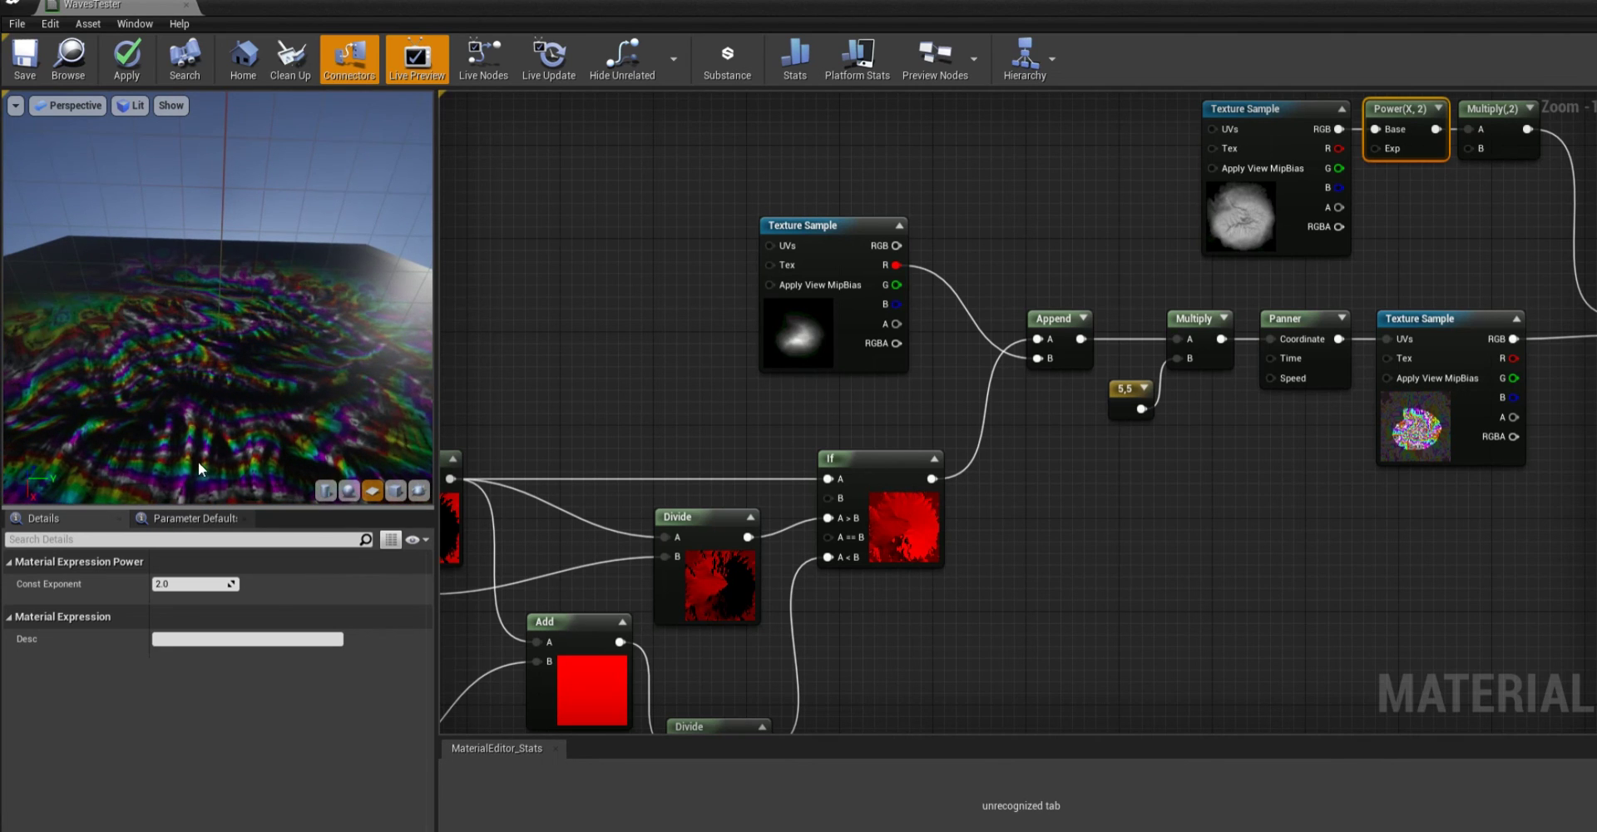
left_click_drag(203, 440, 211, 406)
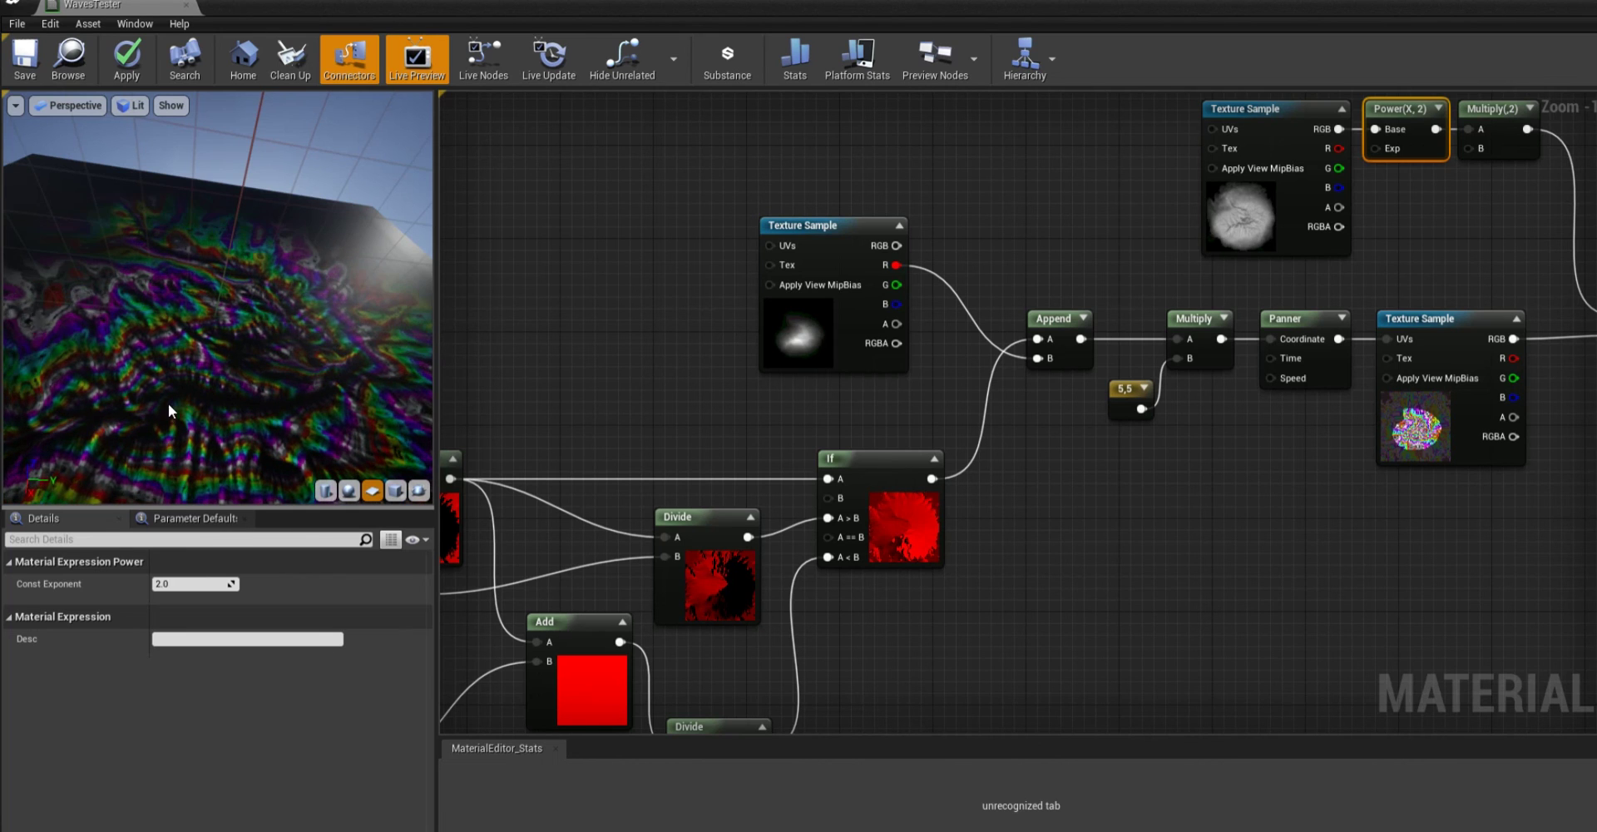
left_click_drag(168, 402, 168, 402)
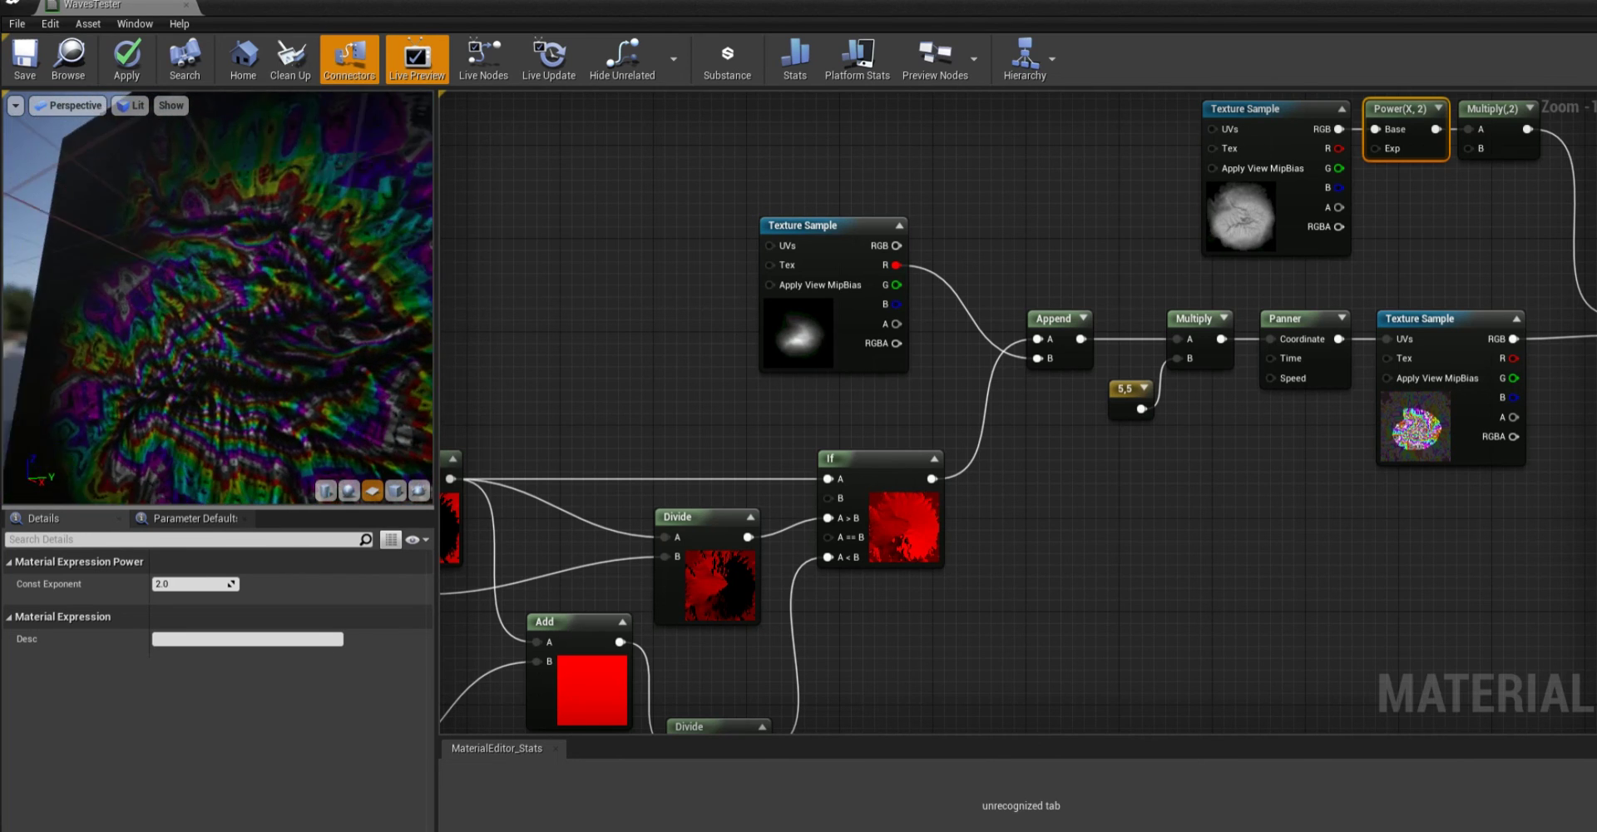
left_click_drag(252, 359, 252, 359)
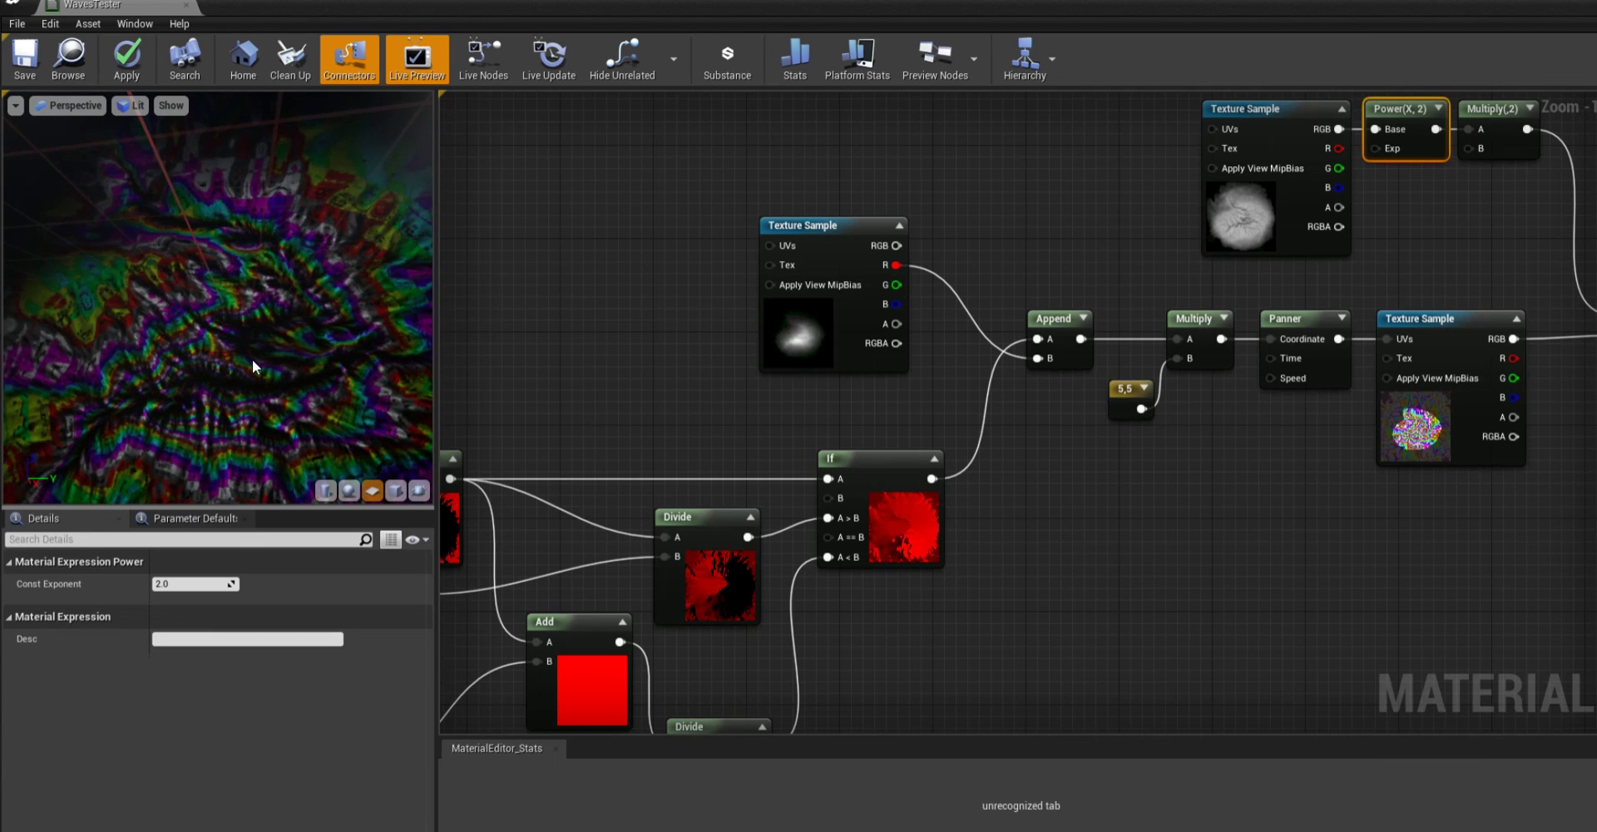
left_click_drag(188, 301, 188, 301)
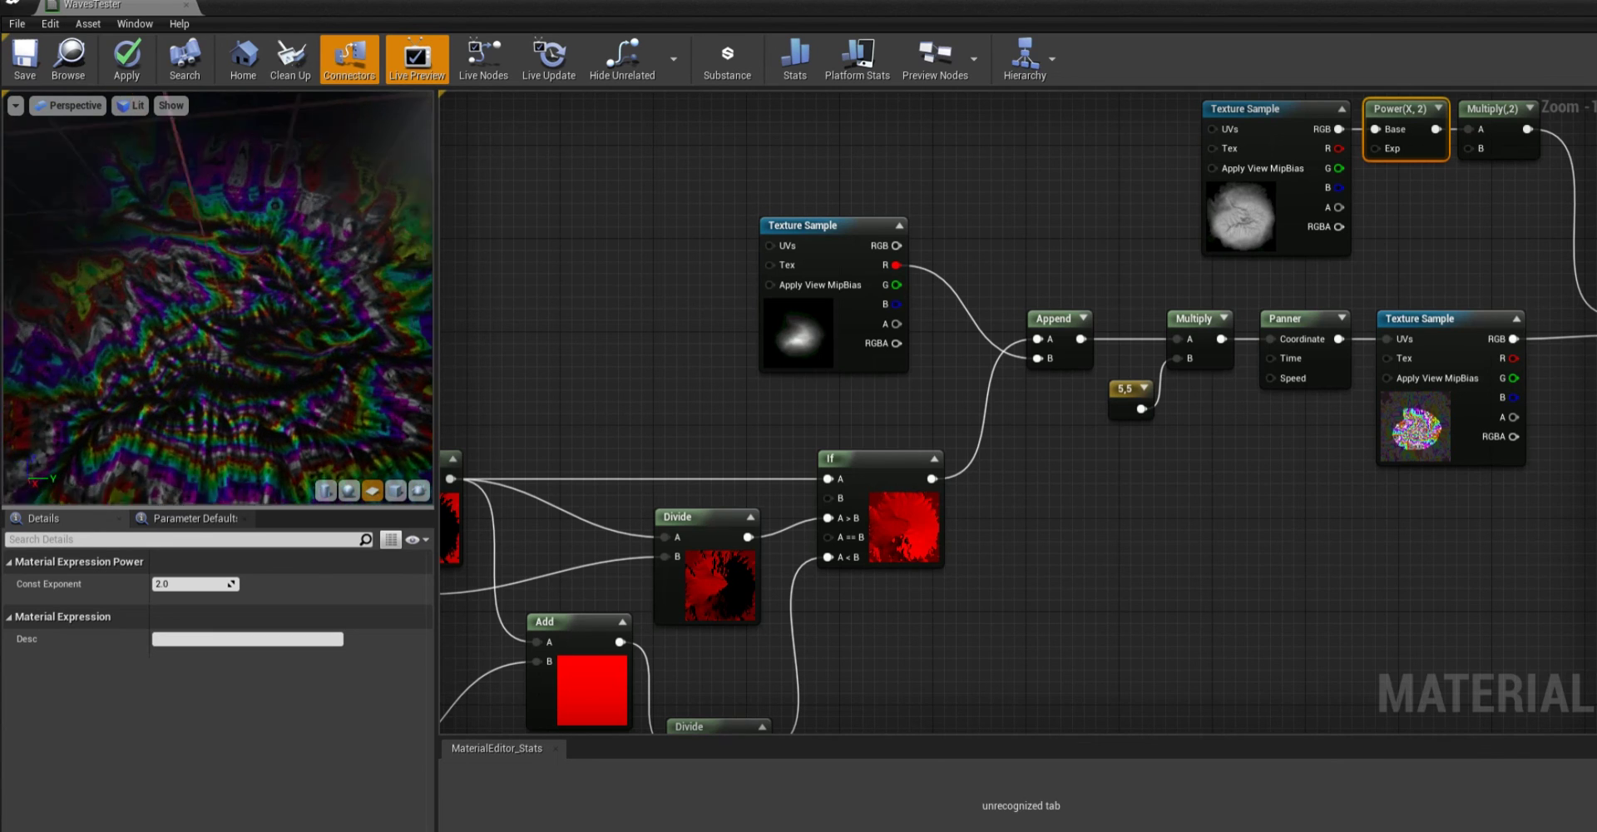
left_click_drag(317, 358, 317, 358)
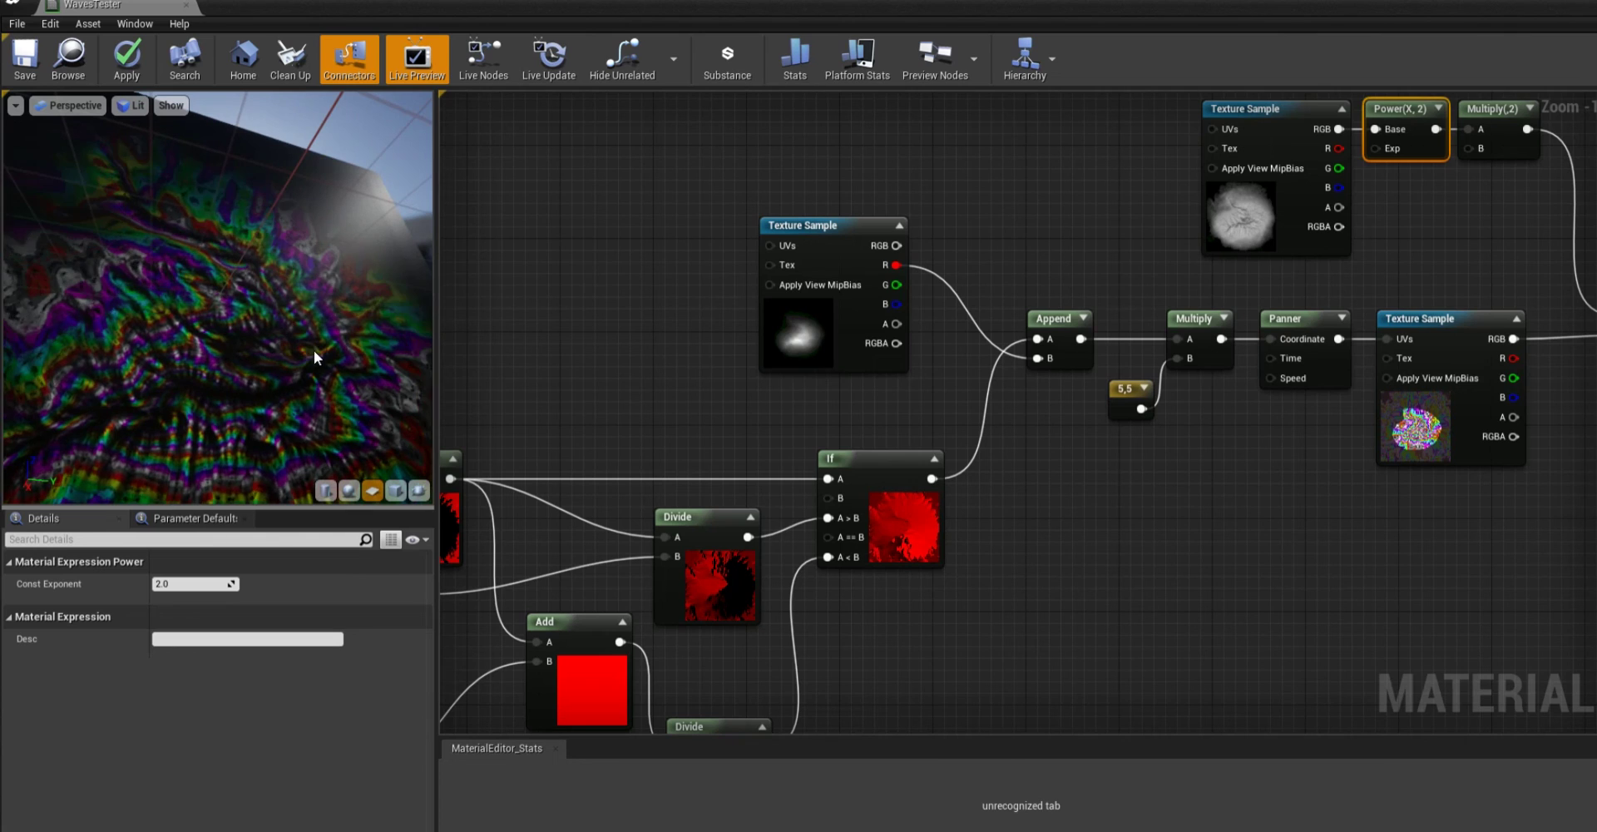
right_click_drag(1279, 530, 1363, 561)
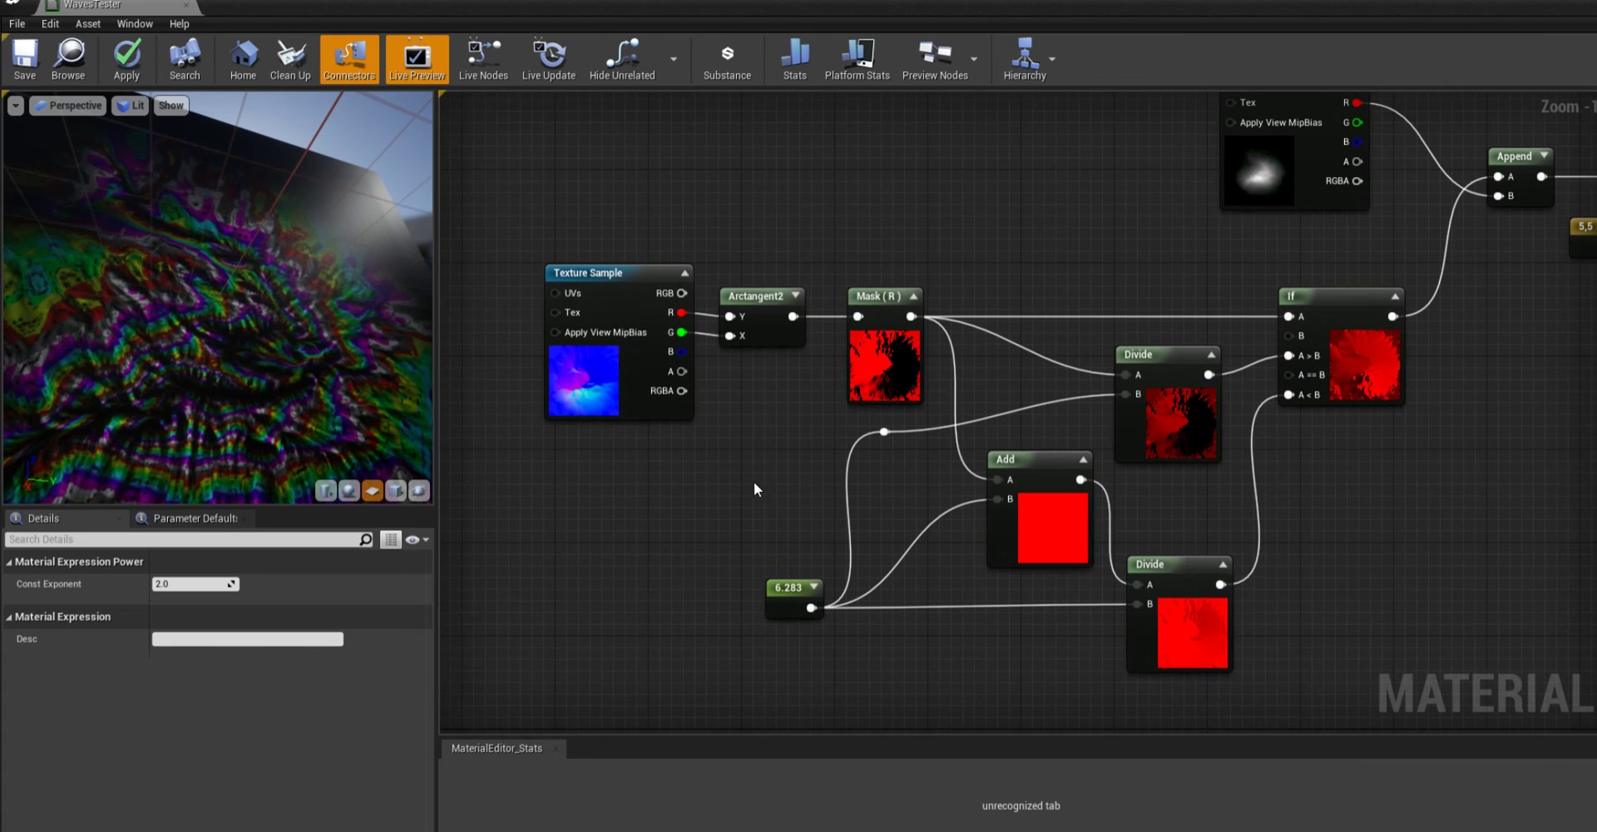
right_click_drag(753, 481, 738, 541)
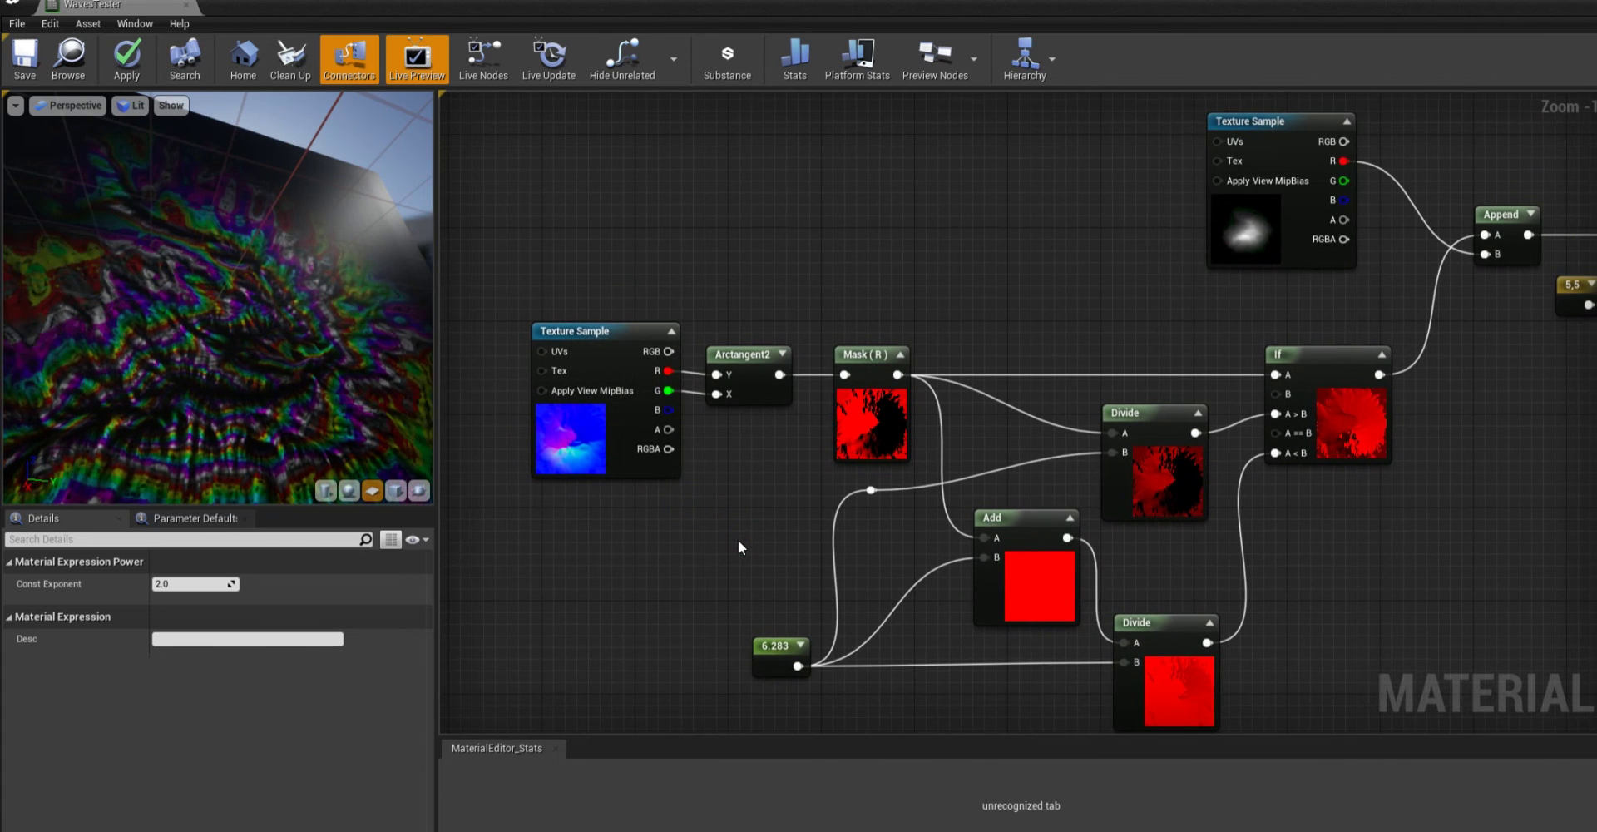